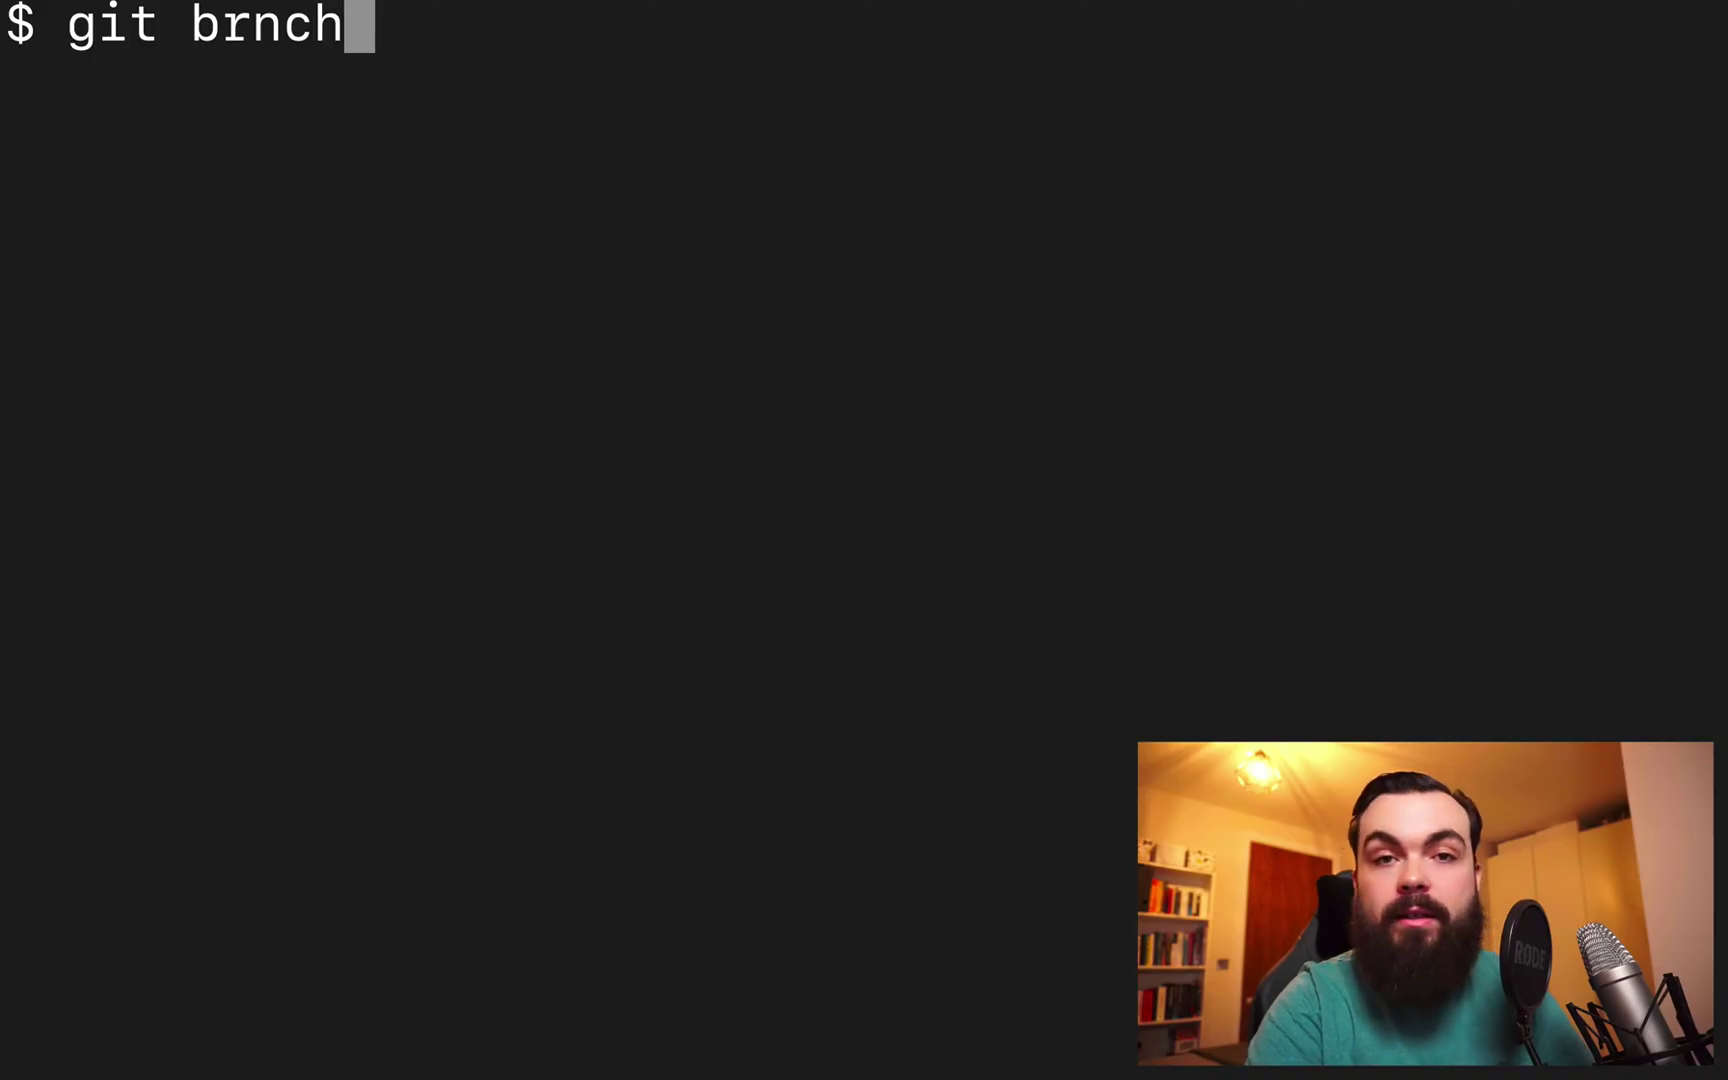
Run the mistyped 'git brnch', then leave 'git branch' typed but unrun at the next prompt
{"action": "key", "text": "Return"}
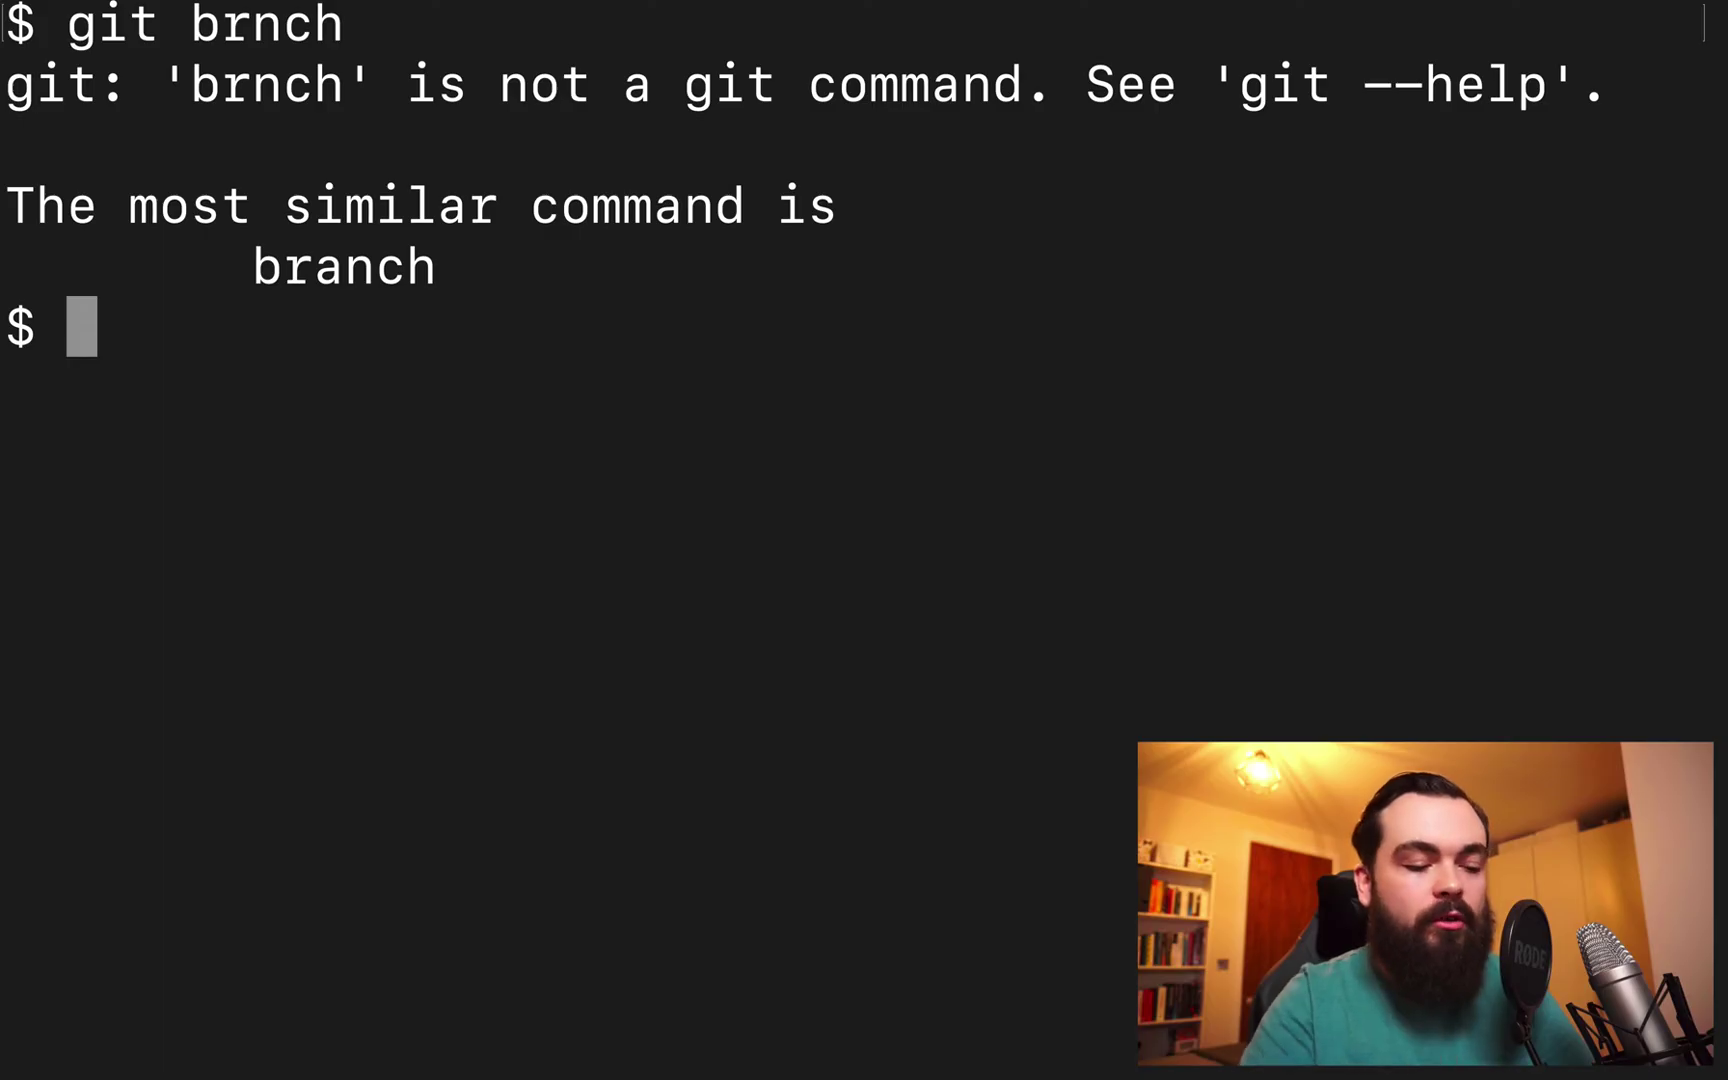
{"action": "type", "text": "git "}
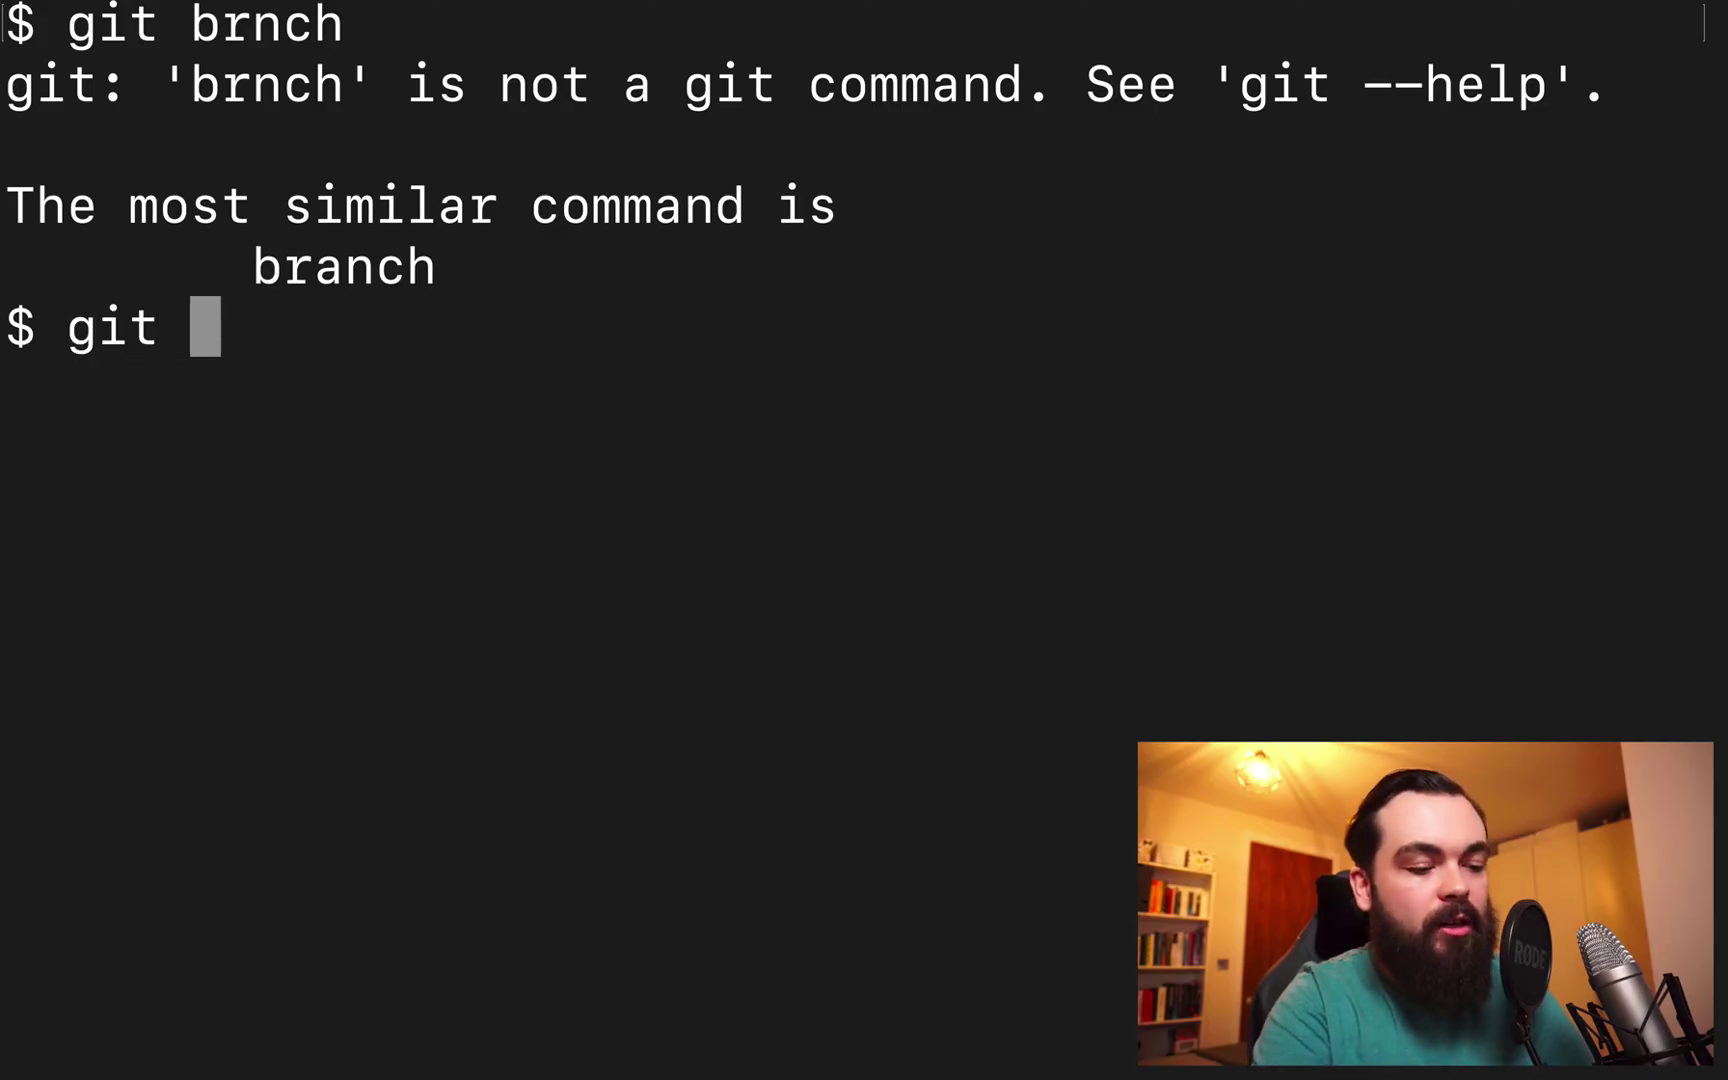
{"action": "type", "text": "branch"}
{"action": "key", "text": "BackSpace"}
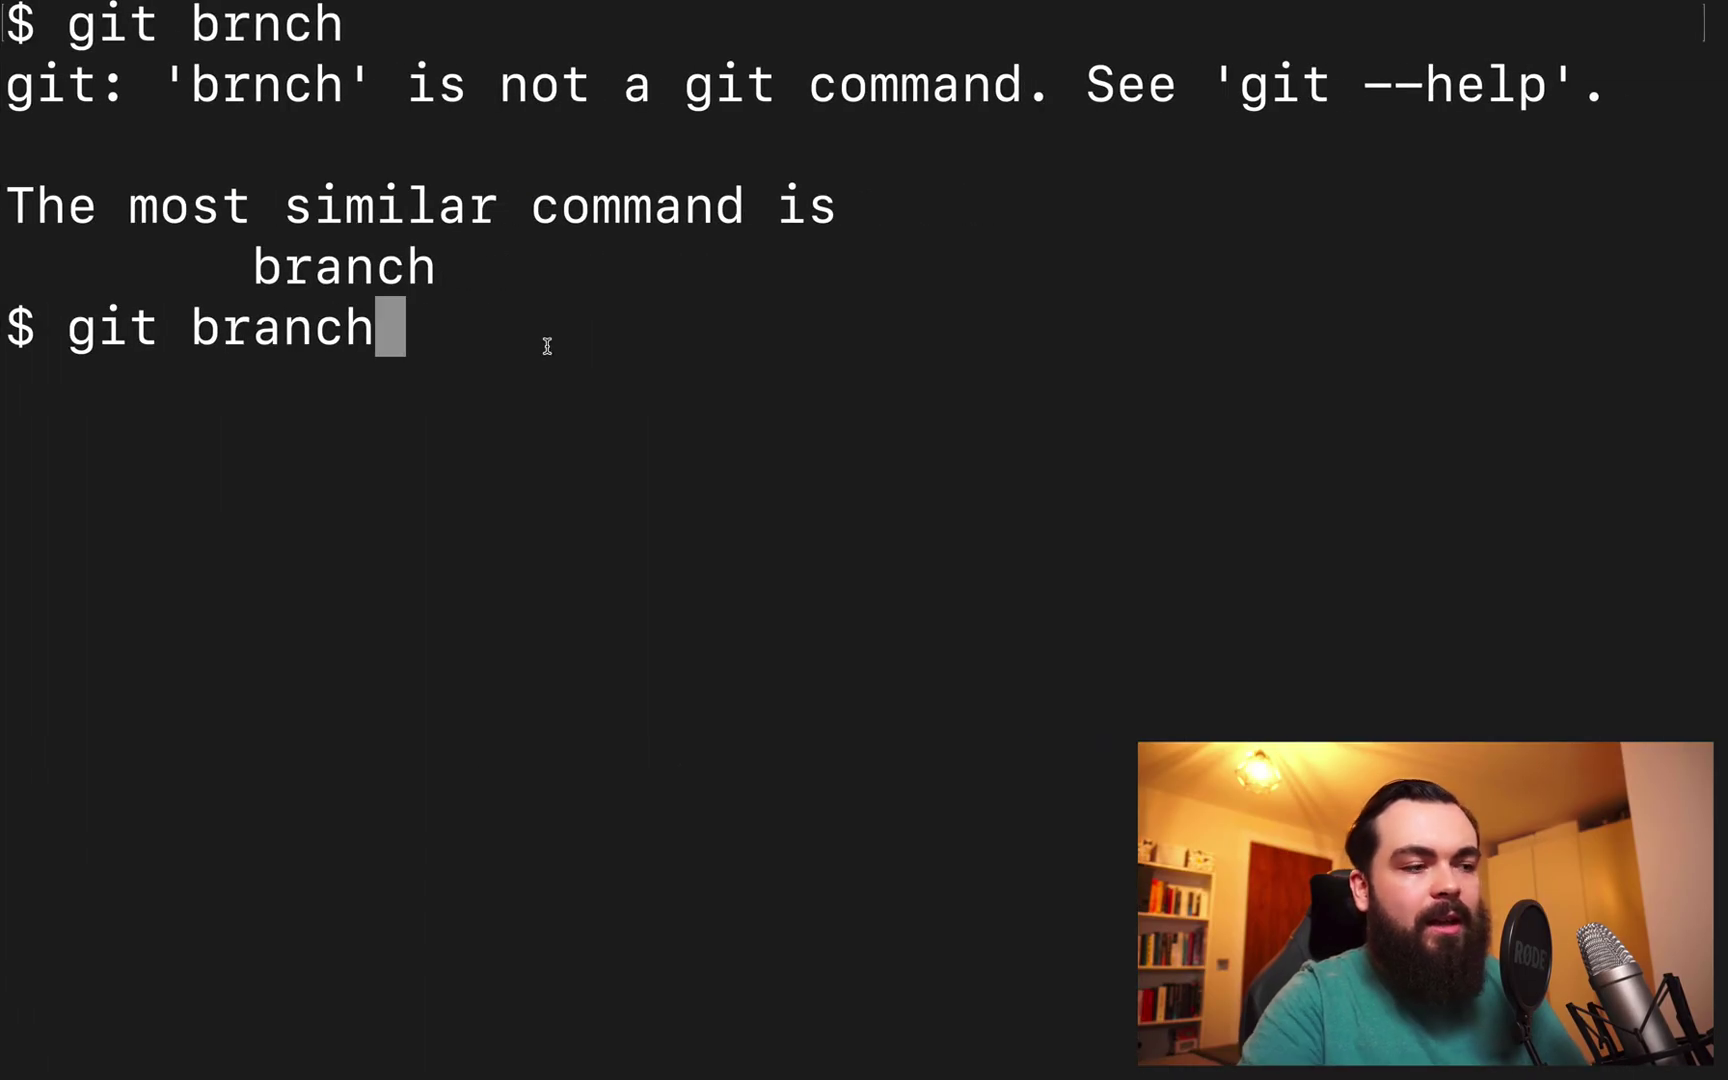
Clear the line, run 'fuck', compare its suggestions, and accept 'git branch' to list copy-test and master
{"action": "key", "text": "BackSpace"}
{"action": "key", "text": "BackSpace"}
{"action": "key", "text": "BackSpace"}
{"action": "key", "text": "BackSpace"}
{"action": "key", "text": "BackSpace"}
{"action": "key", "text": "BackSpace"}
{"action": "key", "text": "BackSpace"}
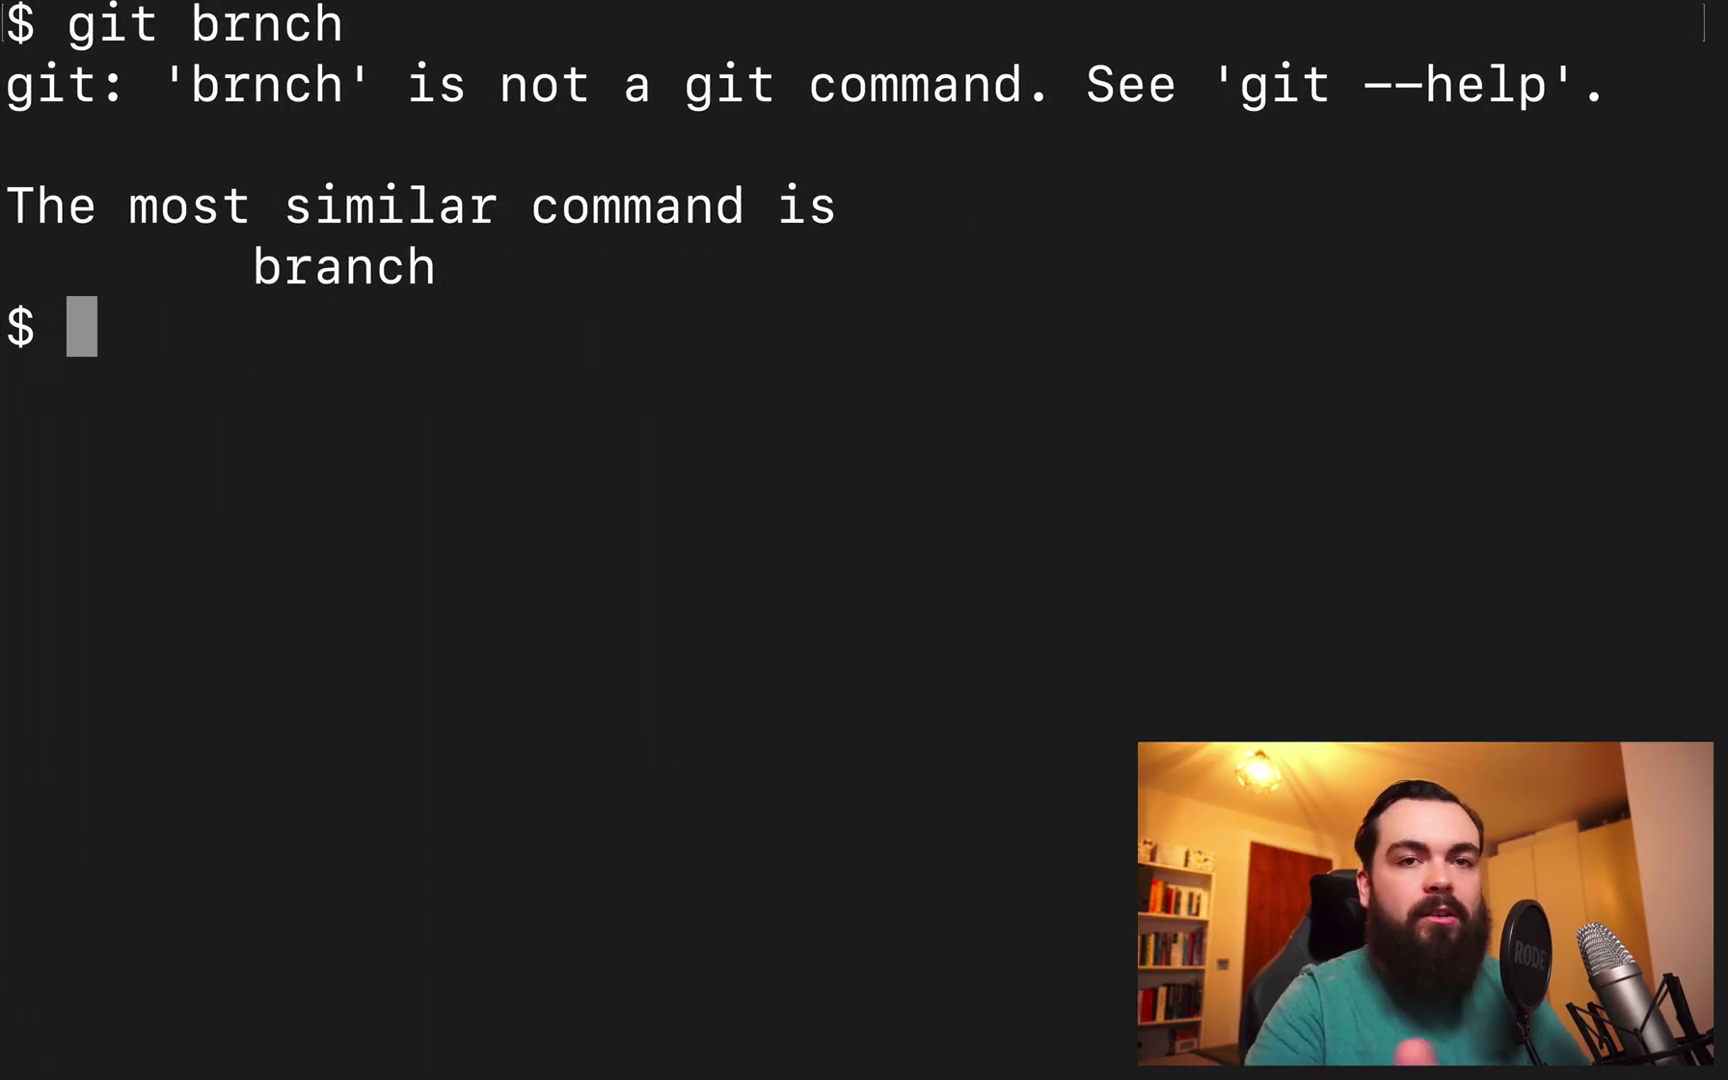
{"action": "type", "text": "fuck"}
{"action": "key", "text": "Return"}
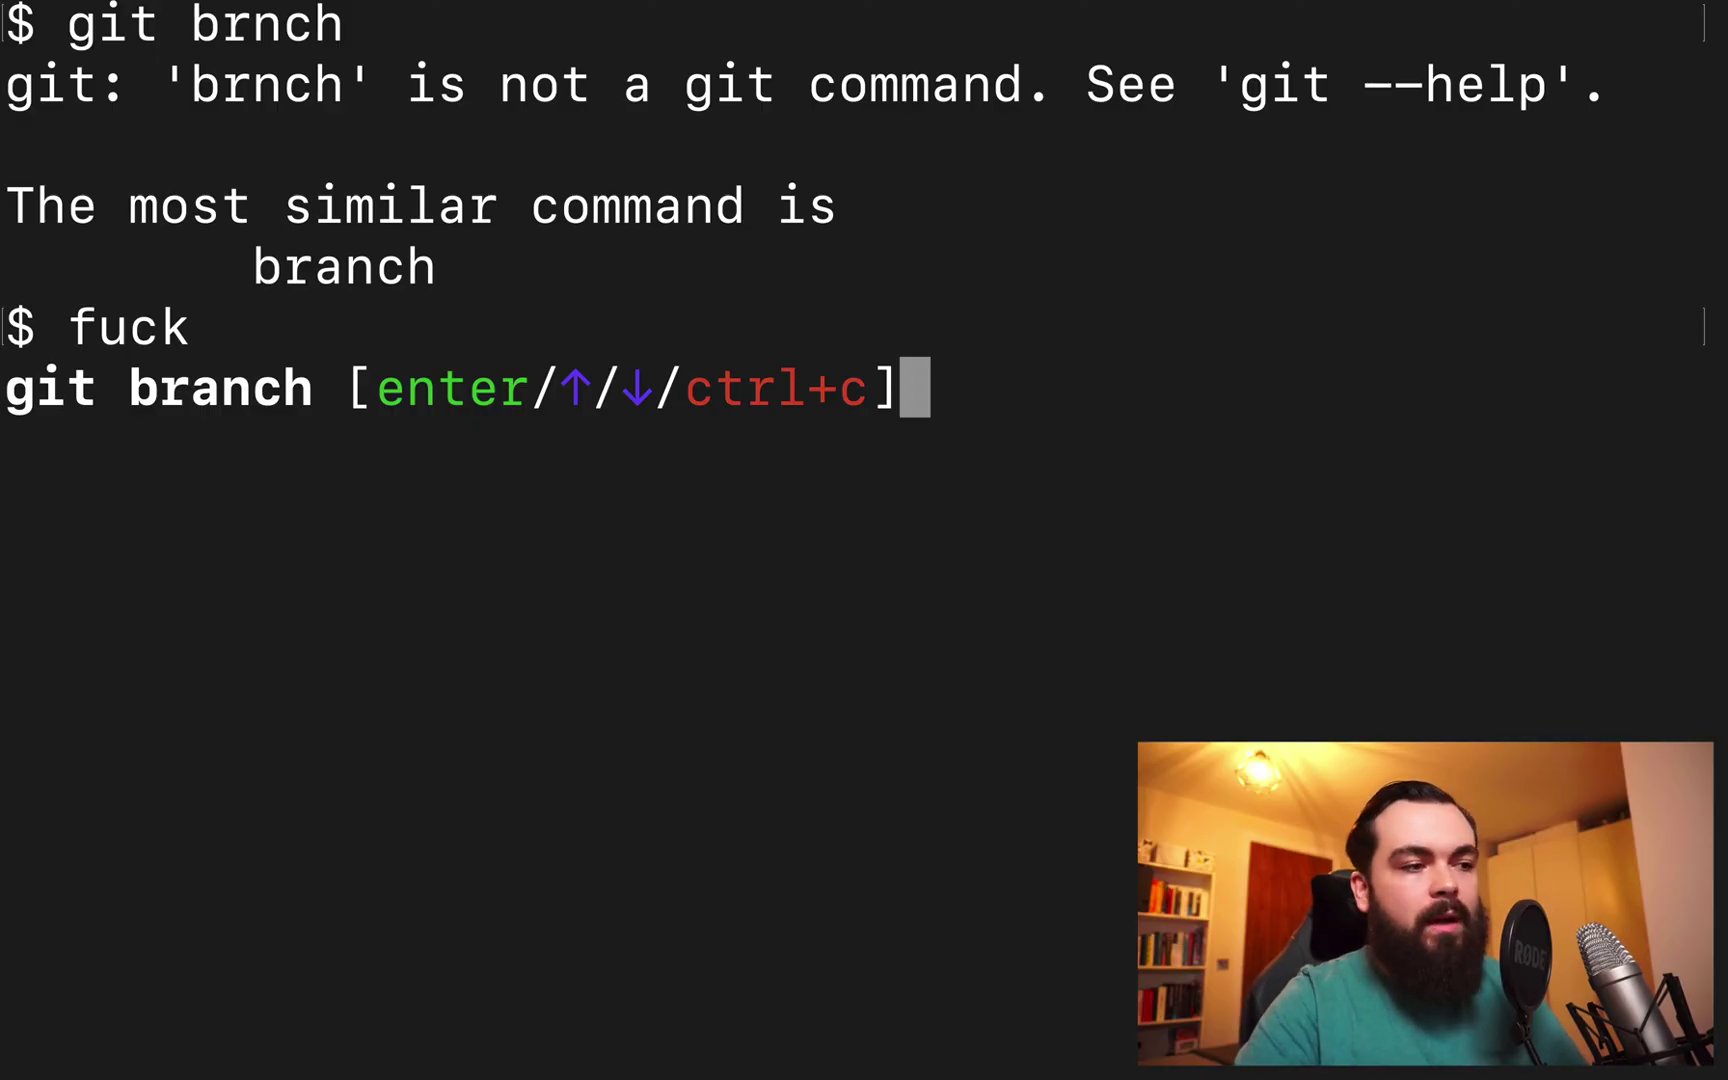
{"action": "key", "text": "Down"}
{"action": "key", "text": "Up"}
{"action": "key", "text": "Down"}
{"action": "key", "text": "Up"}
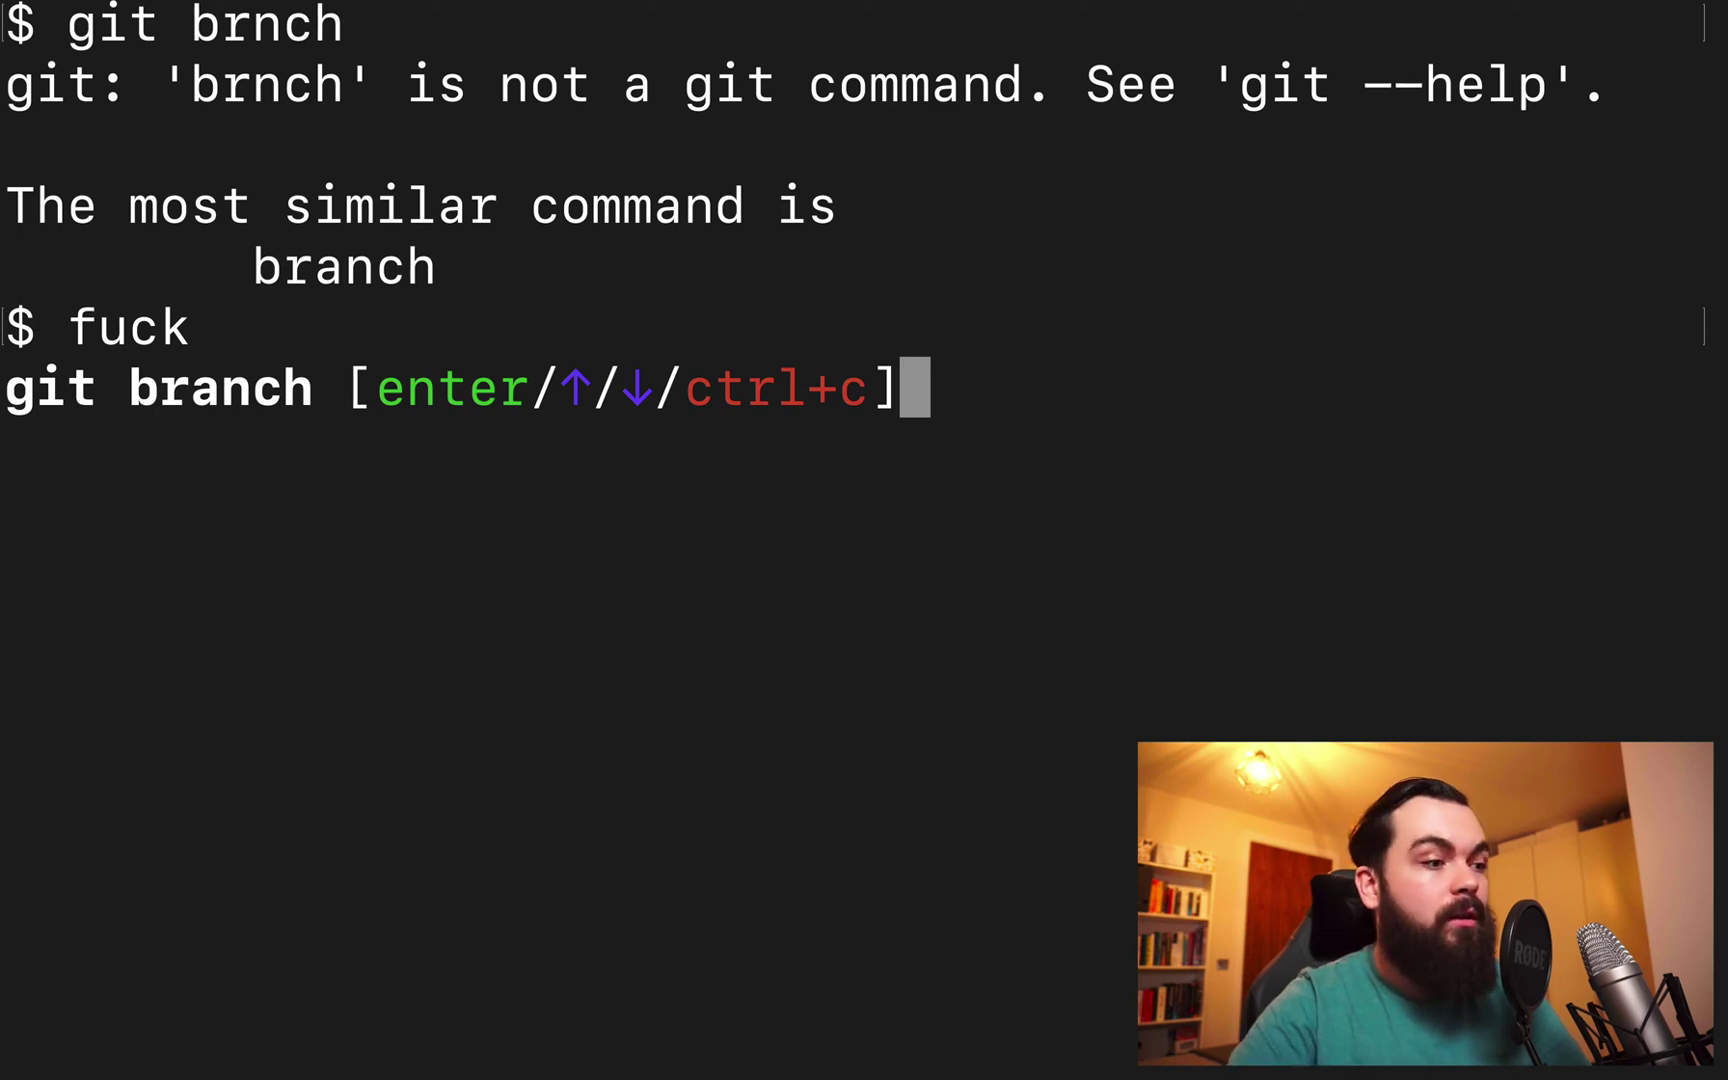
{"action": "key", "text": "Down"}
{"action": "key", "text": "Up"}
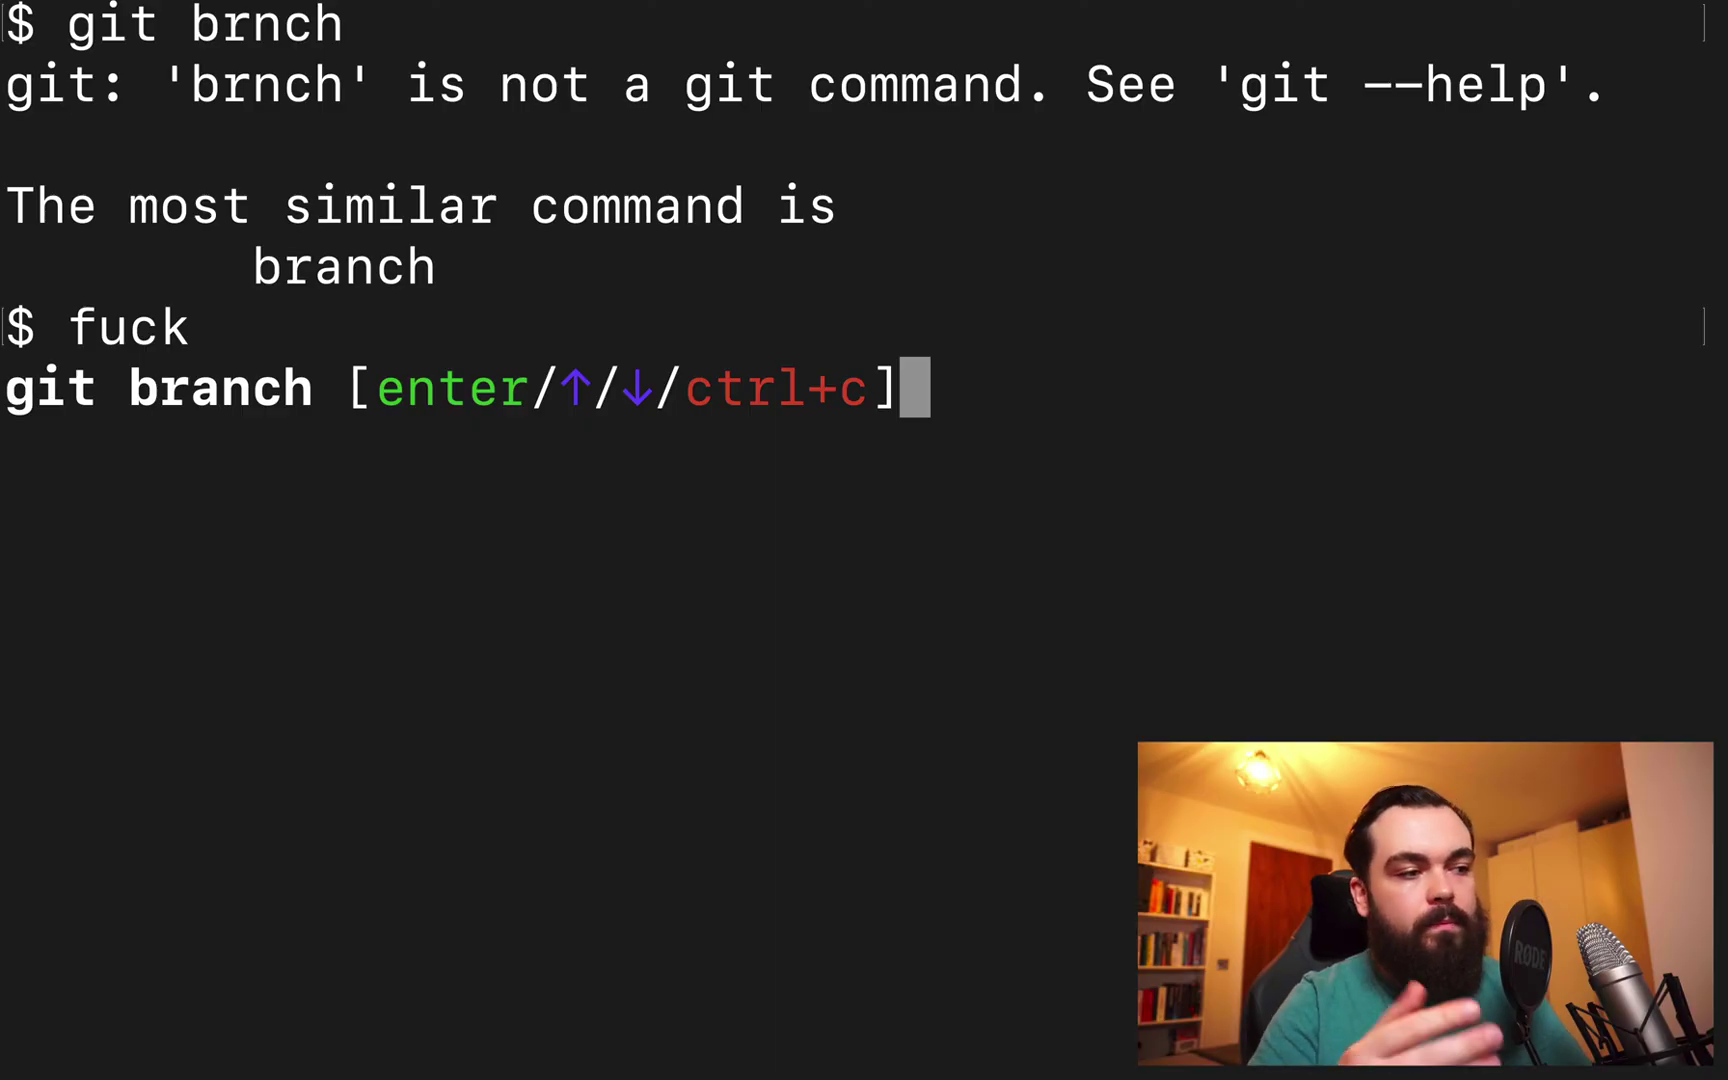
{"action": "key", "text": "Return"}
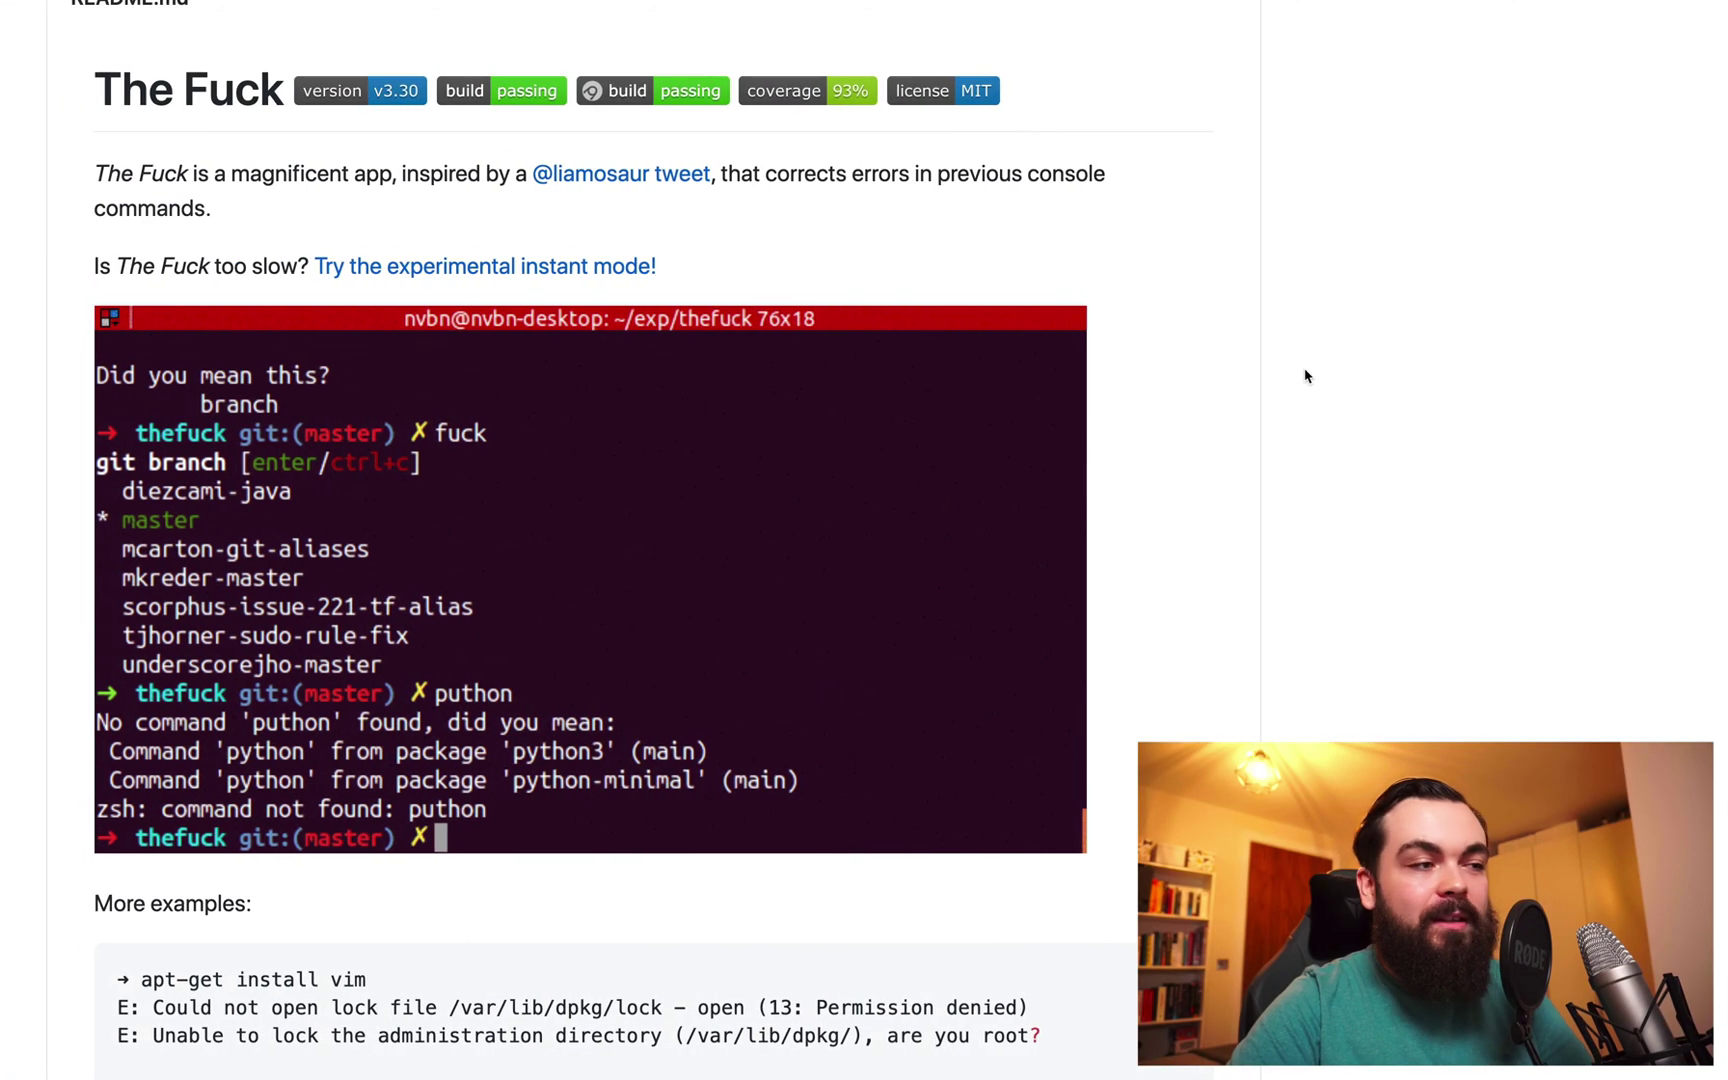
{"action": "scroll", "coordinate": [1305, 375], "scroll_direction": "up", "scroll_amount": 1}
{"action": "scroll", "coordinate": [1305, 375], "scroll_direction": "up", "scroll_amount": 2}
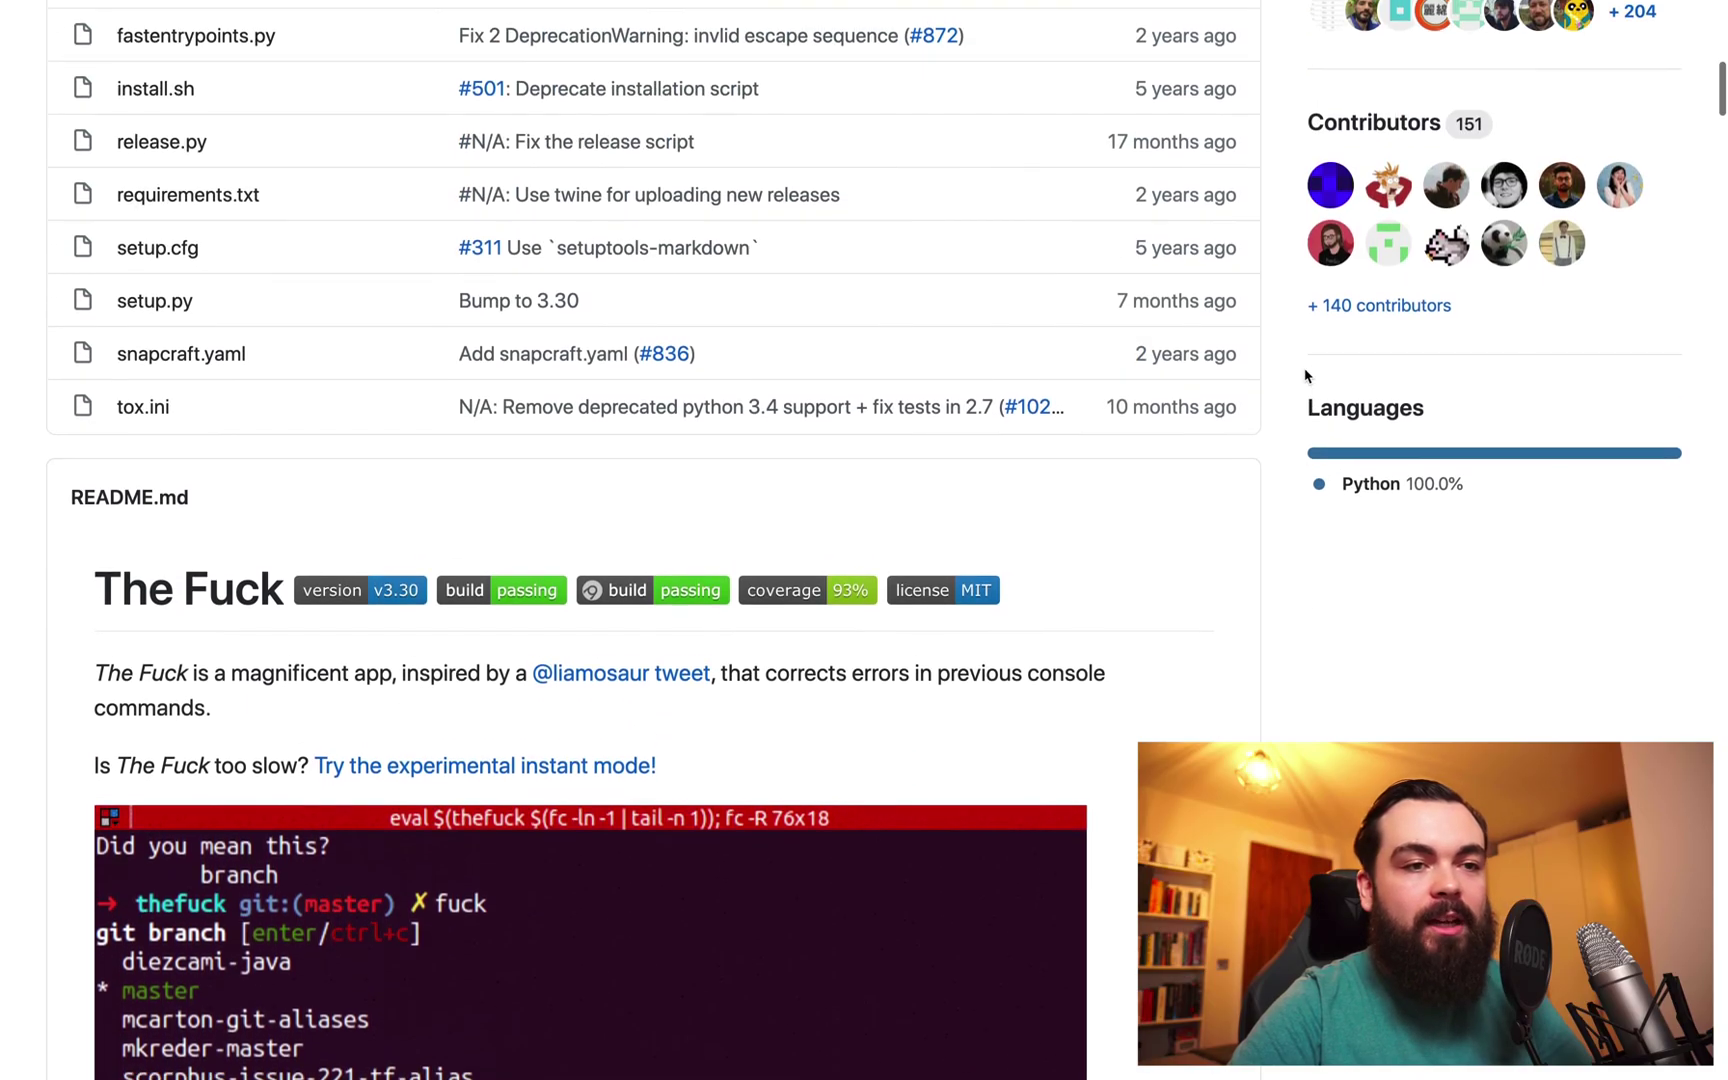
{"action": "scroll", "coordinate": [1305, 376], "scroll_direction": "up", "scroll_amount": 2}
{"action": "scroll", "coordinate": [1306, 376], "scroll_direction": "up", "scroll_amount": 2}
{"action": "scroll", "coordinate": [1305, 375], "scroll_direction": "up", "scroll_amount": 1}
{"action": "scroll", "coordinate": [1305, 375], "scroll_direction": "up", "scroll_amount": 3}
{"action": "scroll", "coordinate": [1306, 374], "scroll_direction": "up", "scroll_amount": 2}
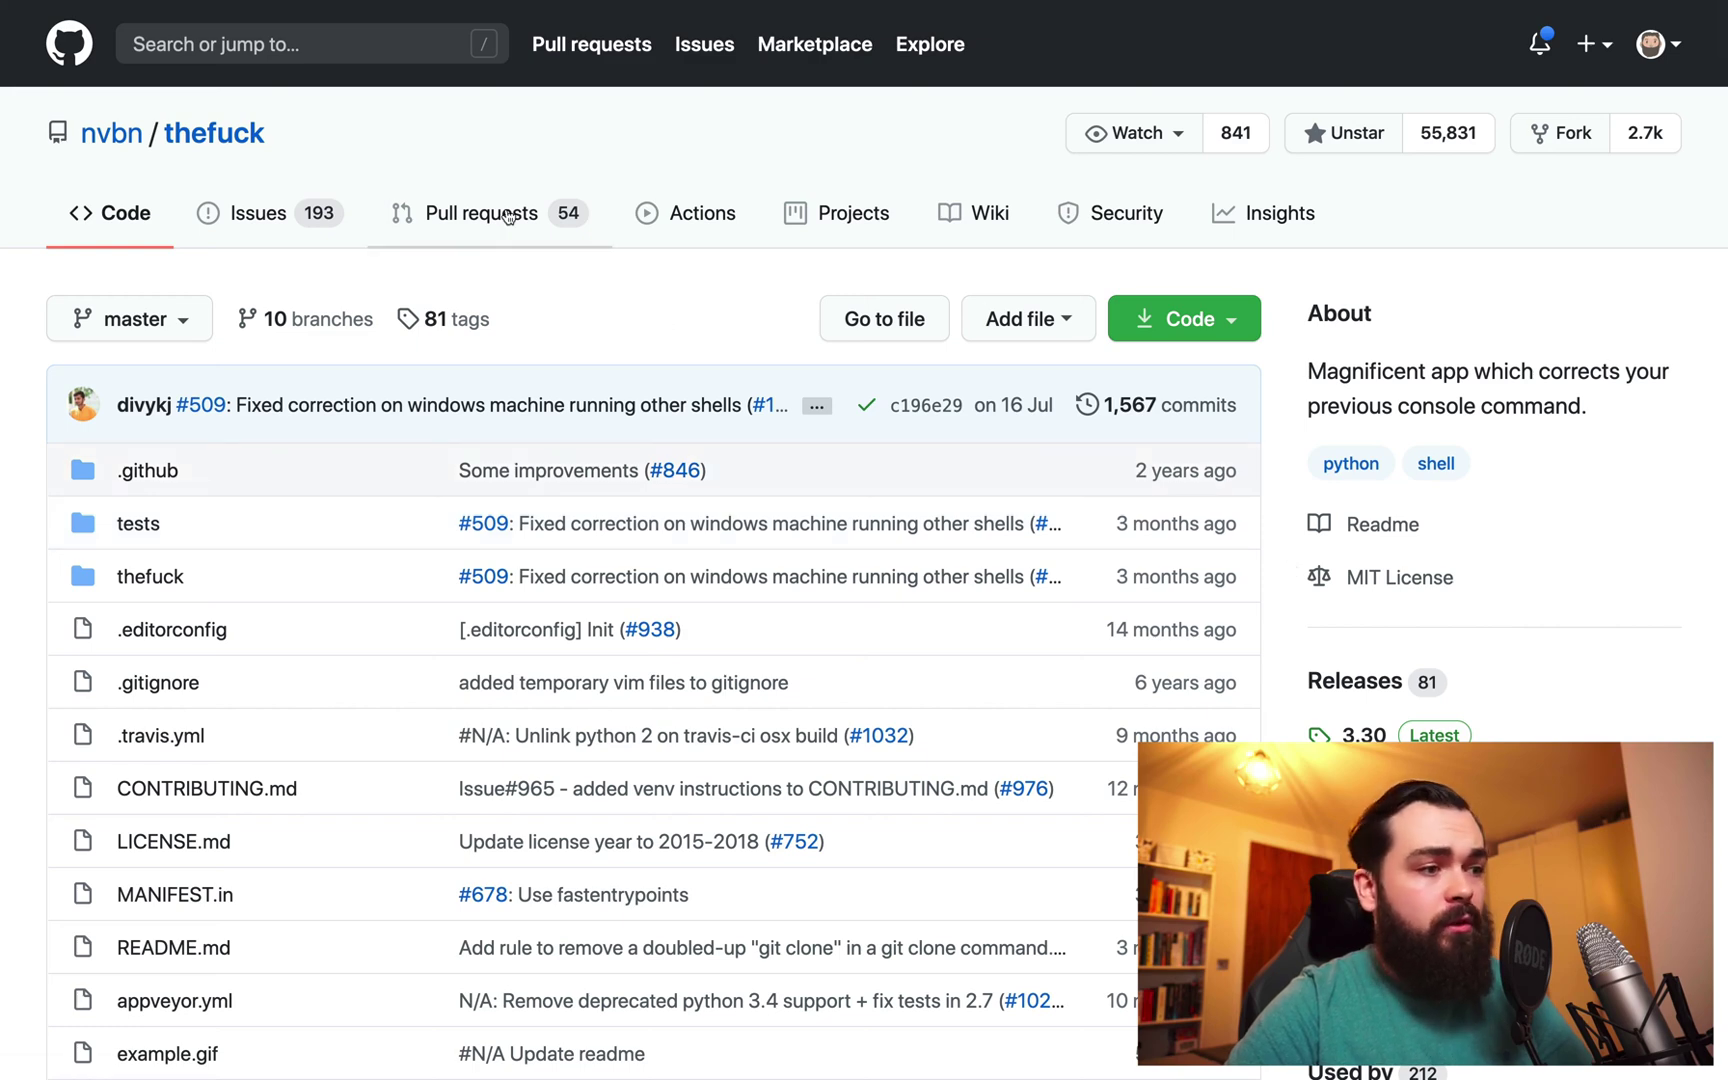
{"action": "scroll", "coordinate": [1284, 606], "scroll_direction": "down", "scroll_amount": 1}
{"action": "scroll", "coordinate": [1285, 607], "scroll_direction": "down", "scroll_amount": 2}
{"action": "scroll", "coordinate": [1284, 606], "scroll_direction": "down", "scroll_amount": 1}
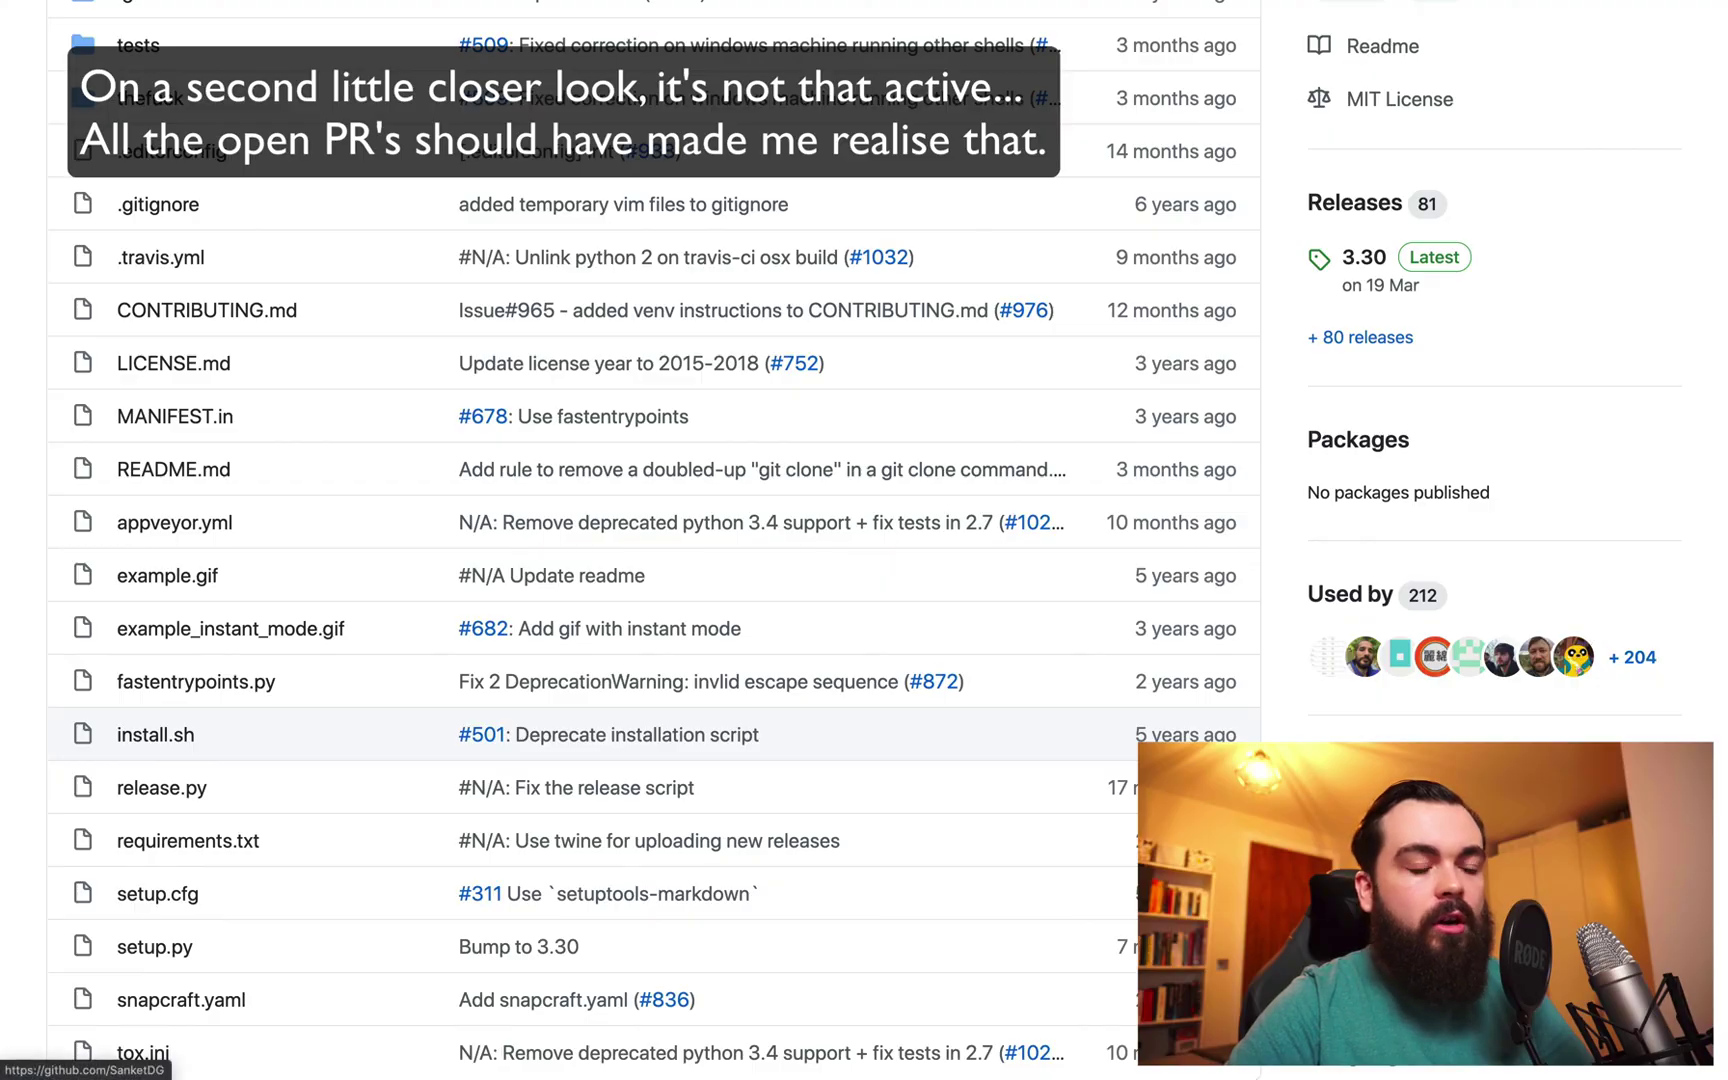
{"action": "scroll", "coordinate": [1183, 728], "scroll_direction": "down", "scroll_amount": 2}
{"action": "scroll", "coordinate": [1183, 728], "scroll_direction": "down", "scroll_amount": 2}
{"action": "scroll", "coordinate": [1183, 727], "scroll_direction": "down", "scroll_amount": 1}
{"action": "scroll", "coordinate": [1182, 727], "scroll_direction": "down", "scroll_amount": 1}
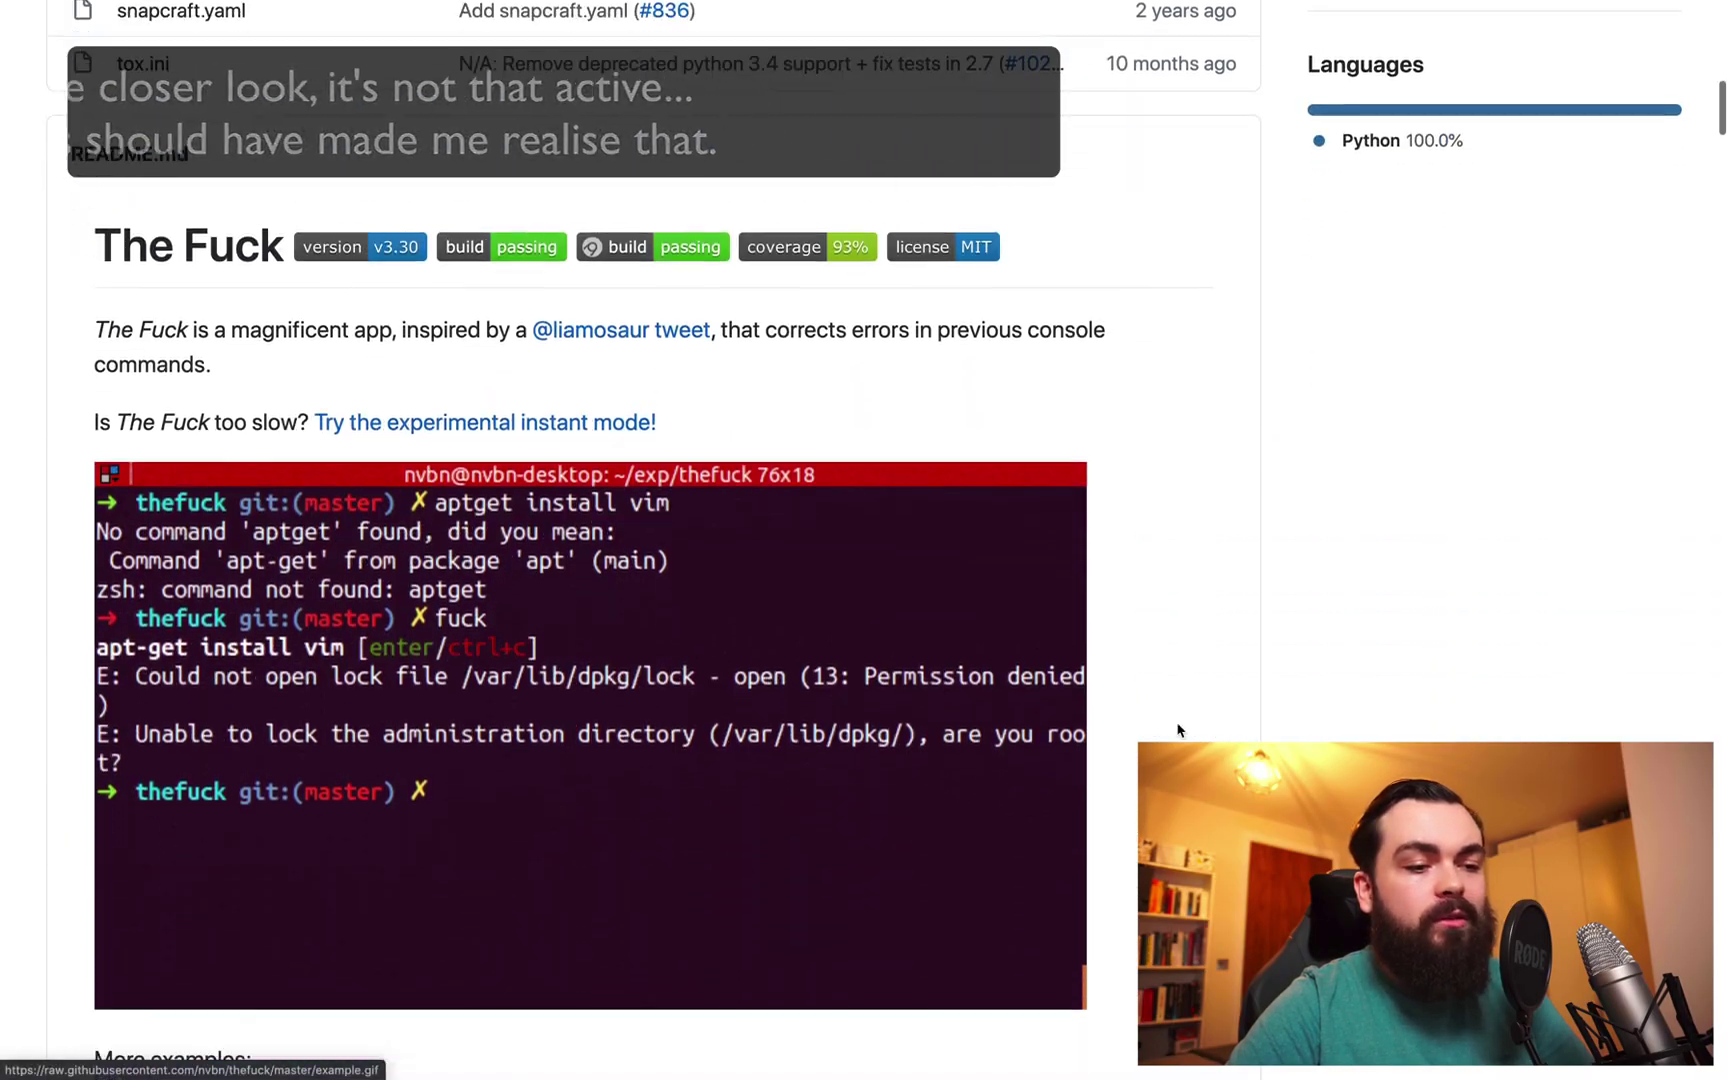
{"action": "scroll", "coordinate": [1185, 728], "scroll_direction": "down", "scroll_amount": 1}
{"action": "scroll", "coordinate": [1184, 728], "scroll_direction": "down", "scroll_amount": 2}
{"action": "scroll", "coordinate": [1185, 728], "scroll_direction": "down", "scroll_amount": 3}
{"action": "scroll", "coordinate": [1185, 728], "scroll_direction": "down", "scroll_amount": 1}
{"action": "scroll", "coordinate": [1184, 728], "scroll_direction": "down", "scroll_amount": 1}
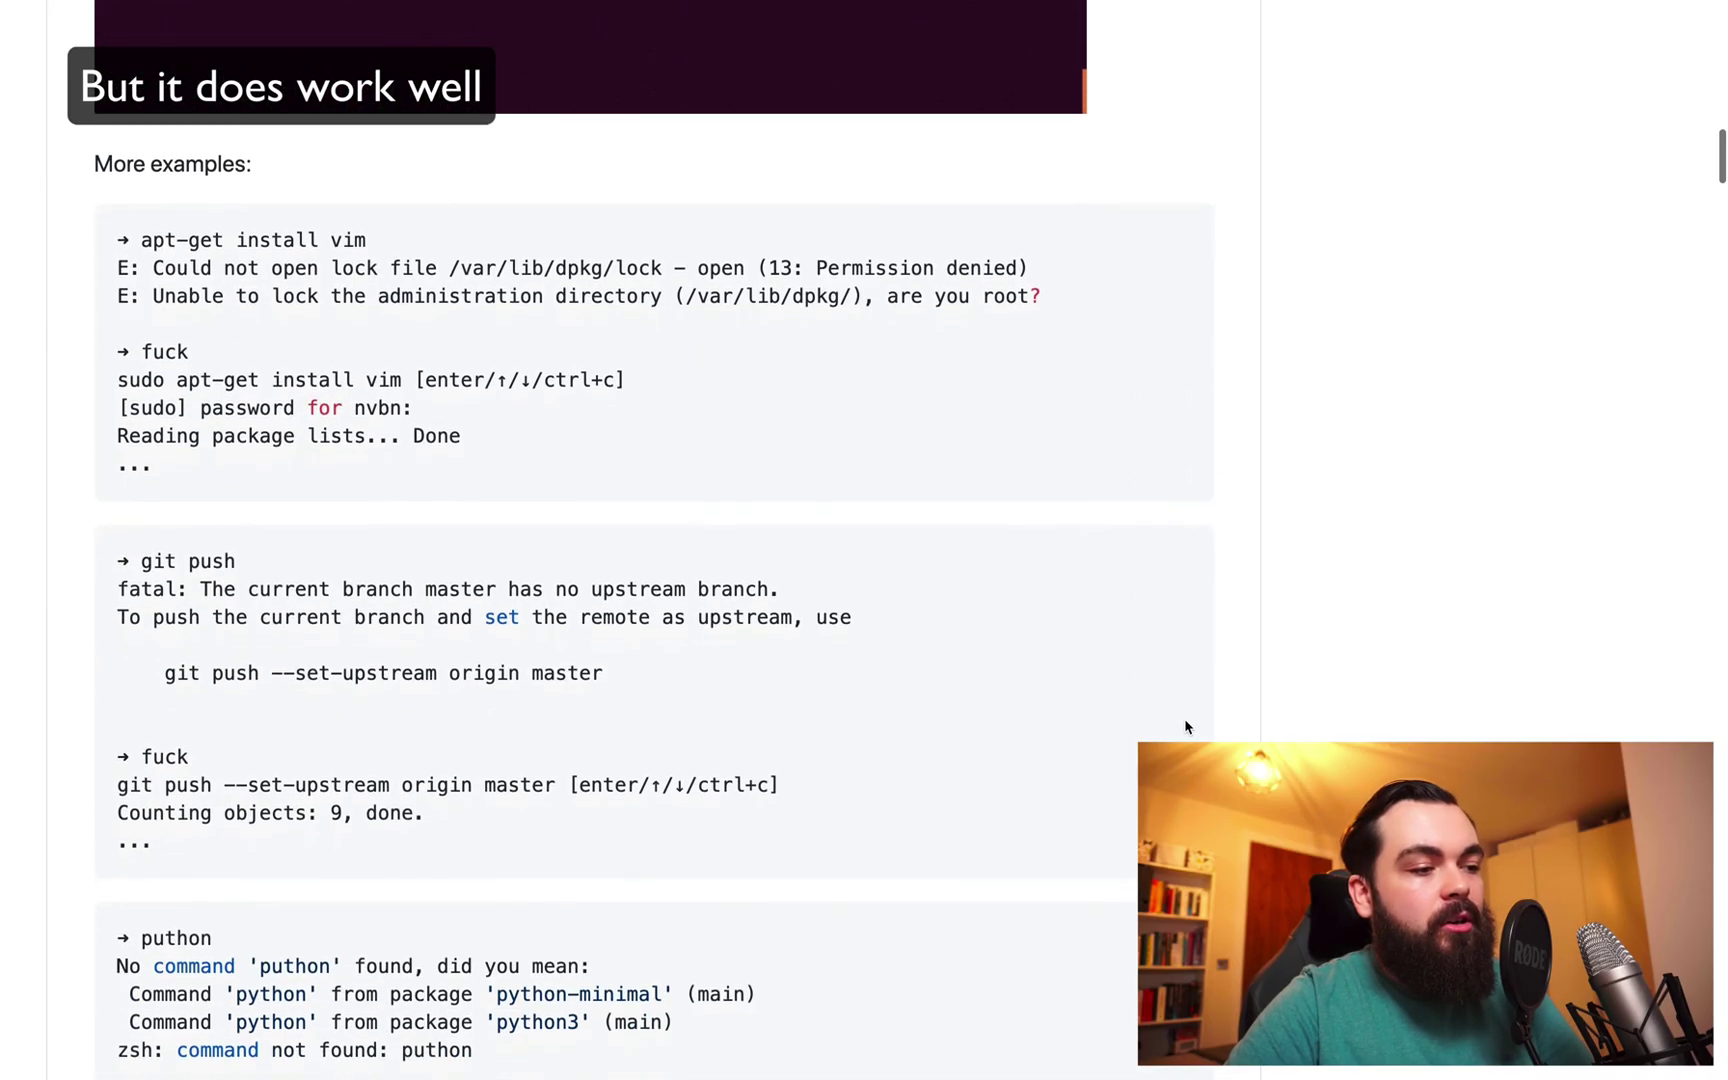
{"action": "scroll", "coordinate": [1184, 726], "scroll_direction": "down", "scroll_amount": 1}
{"action": "scroll", "coordinate": [1093, 658], "scroll_direction": "down", "scroll_amount": 1}
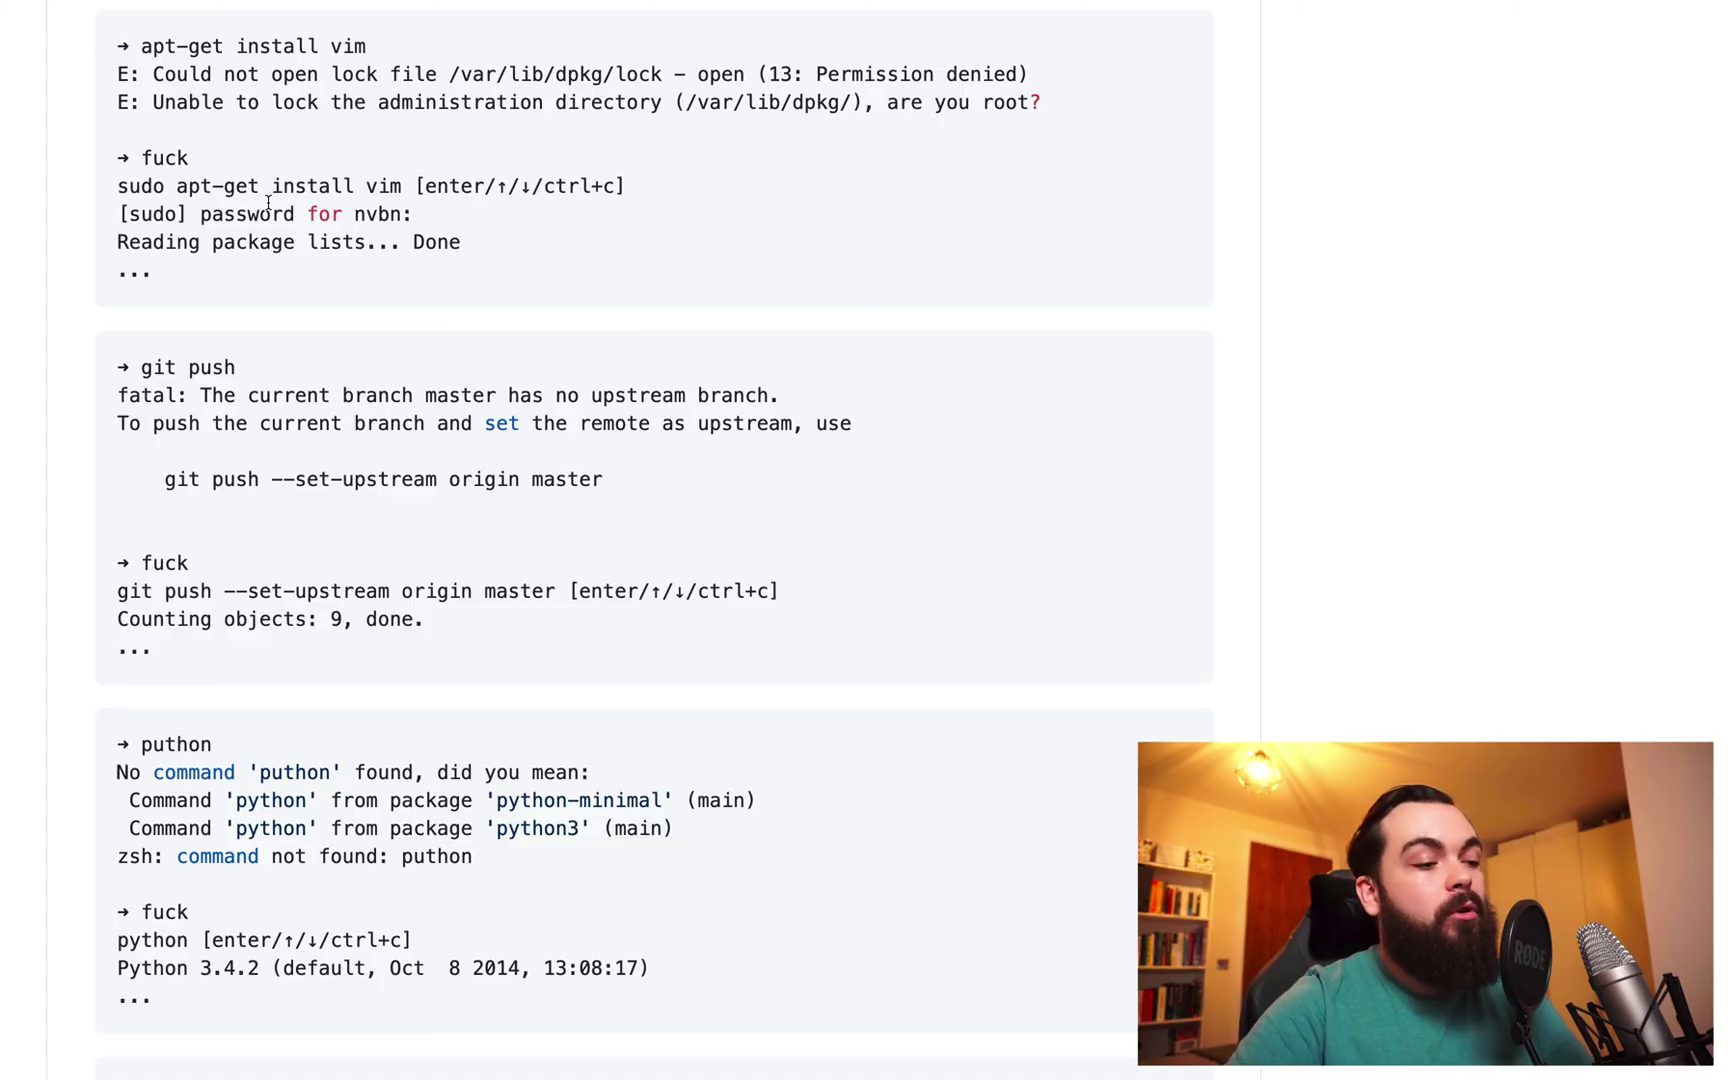
{"action": "scroll", "coordinate": [527, 513], "scroll_direction": "down", "scroll_amount": 3}
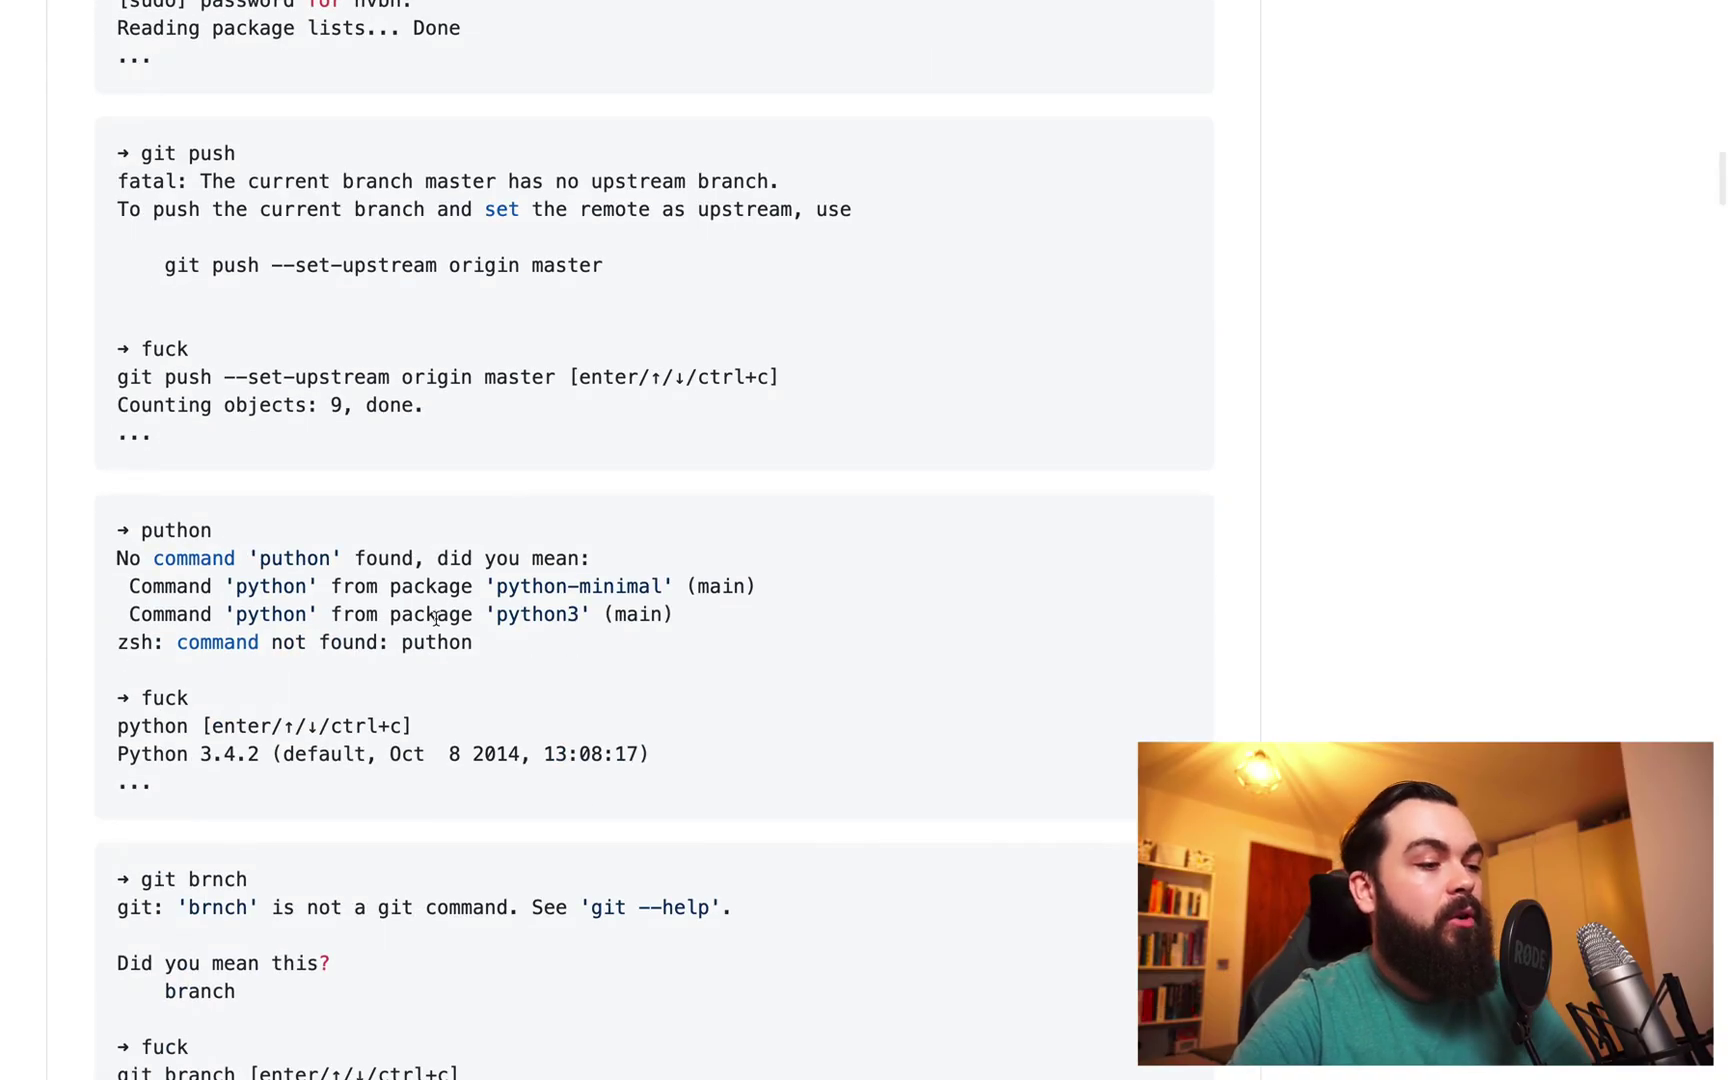
{"action": "scroll", "coordinate": [423, 624], "scroll_direction": "down", "scroll_amount": 1}
{"action": "scroll", "coordinate": [418, 628], "scroll_direction": "down", "scroll_amount": 1}
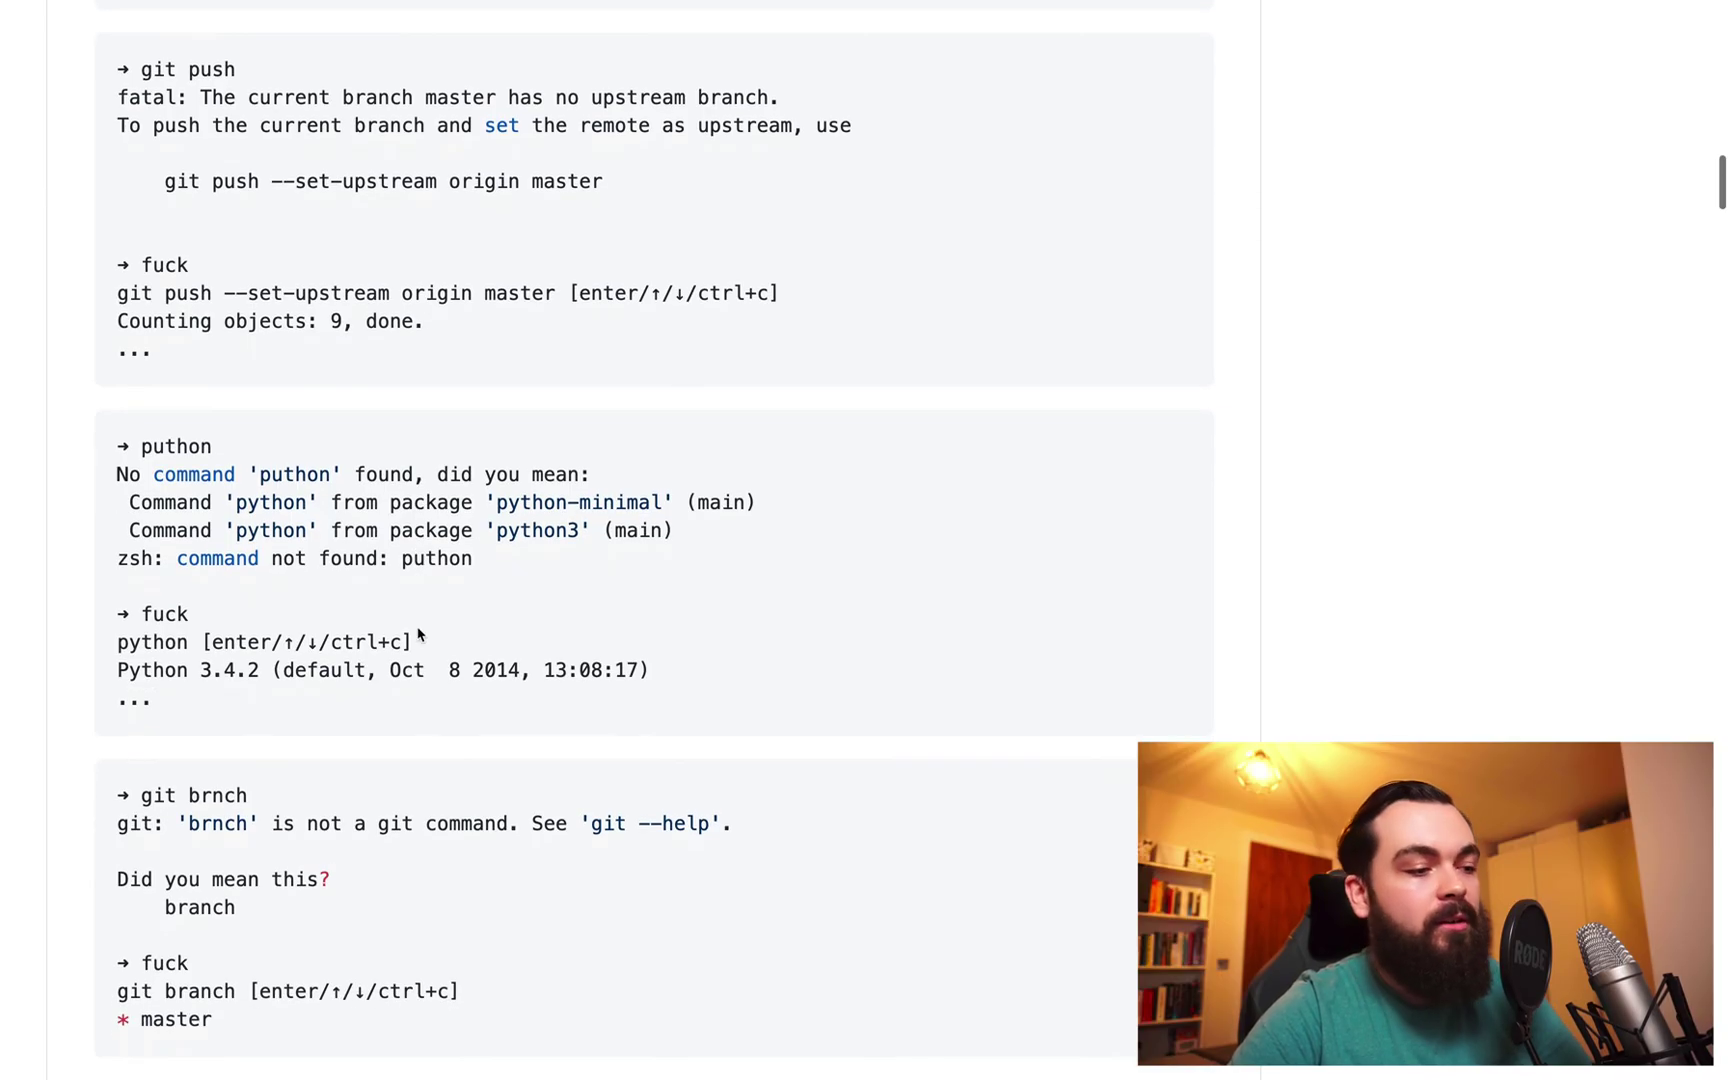
{"action": "scroll", "coordinate": [419, 629], "scroll_direction": "down", "scroll_amount": 1}
{"action": "scroll", "coordinate": [419, 628], "scroll_direction": "down", "scroll_amount": 2}
{"action": "scroll", "coordinate": [419, 632], "scroll_direction": "down", "scroll_amount": 3}
{"action": "scroll", "coordinate": [419, 631], "scroll_direction": "down", "scroll_amount": 1}
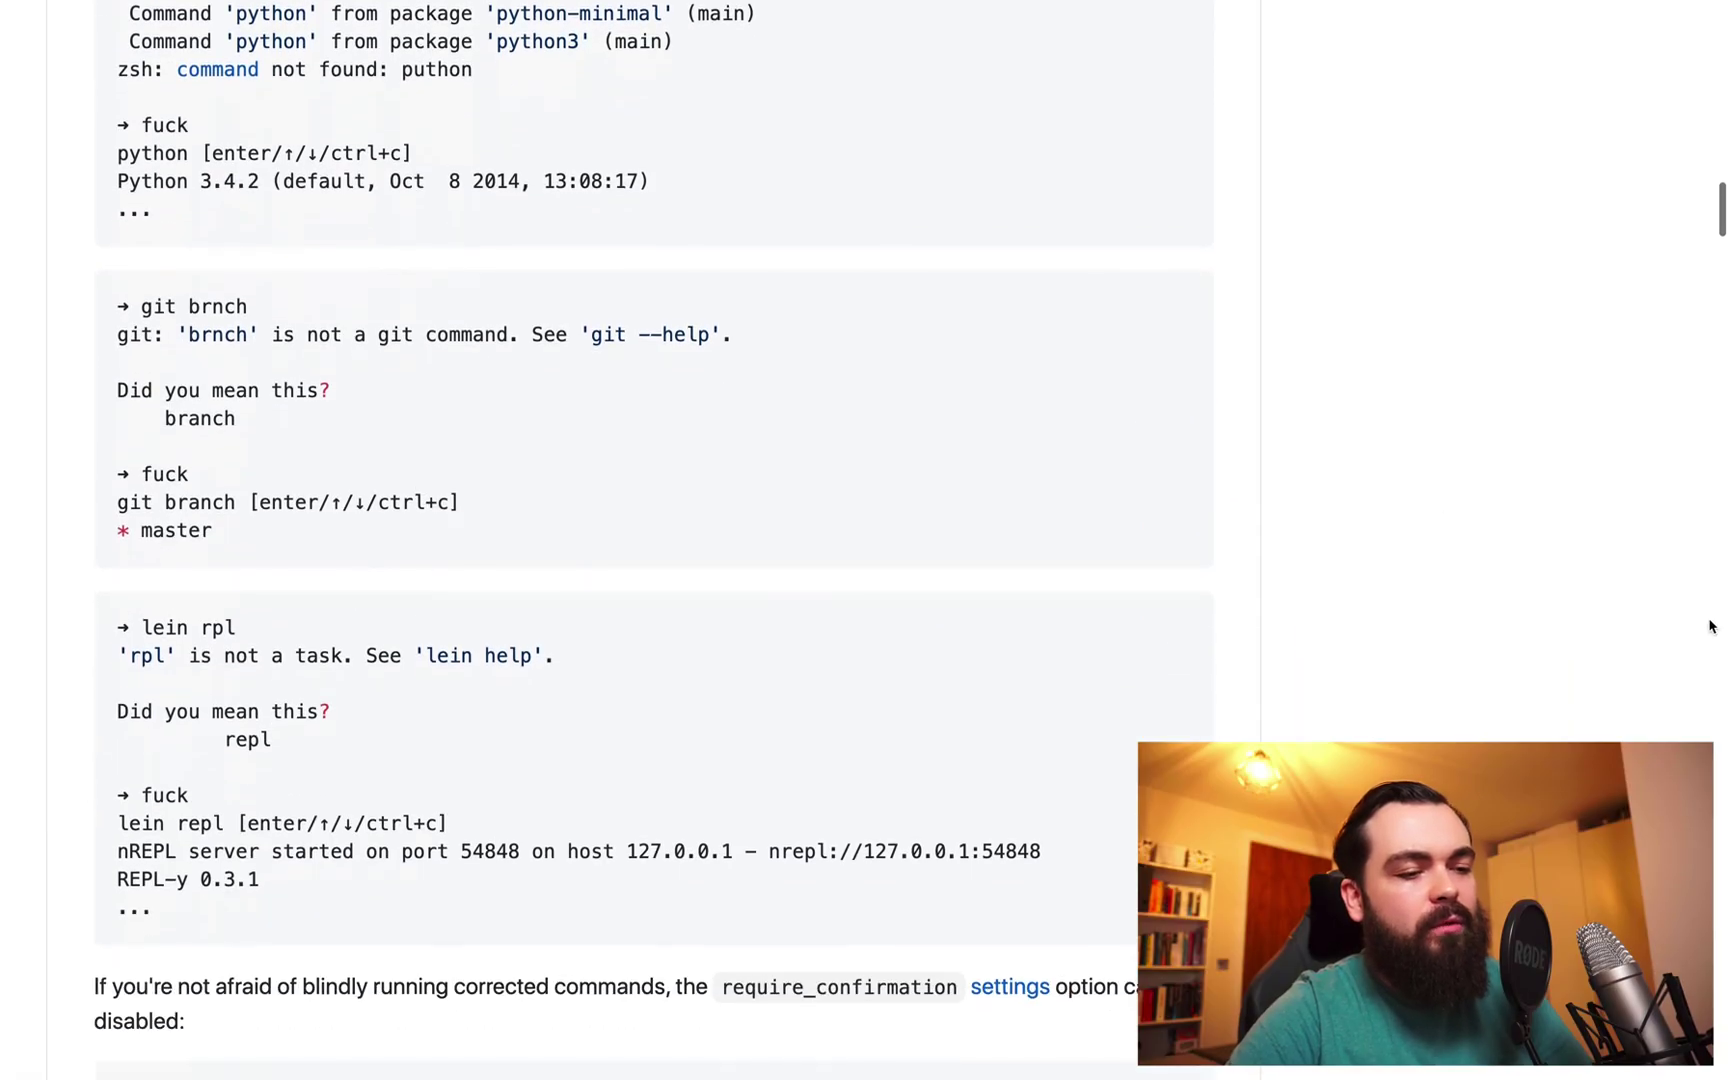
{"action": "scroll", "coordinate": [1693, 698], "scroll_direction": "down", "scroll_amount": 3}
{"action": "scroll", "coordinate": [1693, 698], "scroll_direction": "down", "scroll_amount": 3}
{"action": "scroll", "coordinate": [1693, 698], "scroll_direction": "down", "scroll_amount": 3}
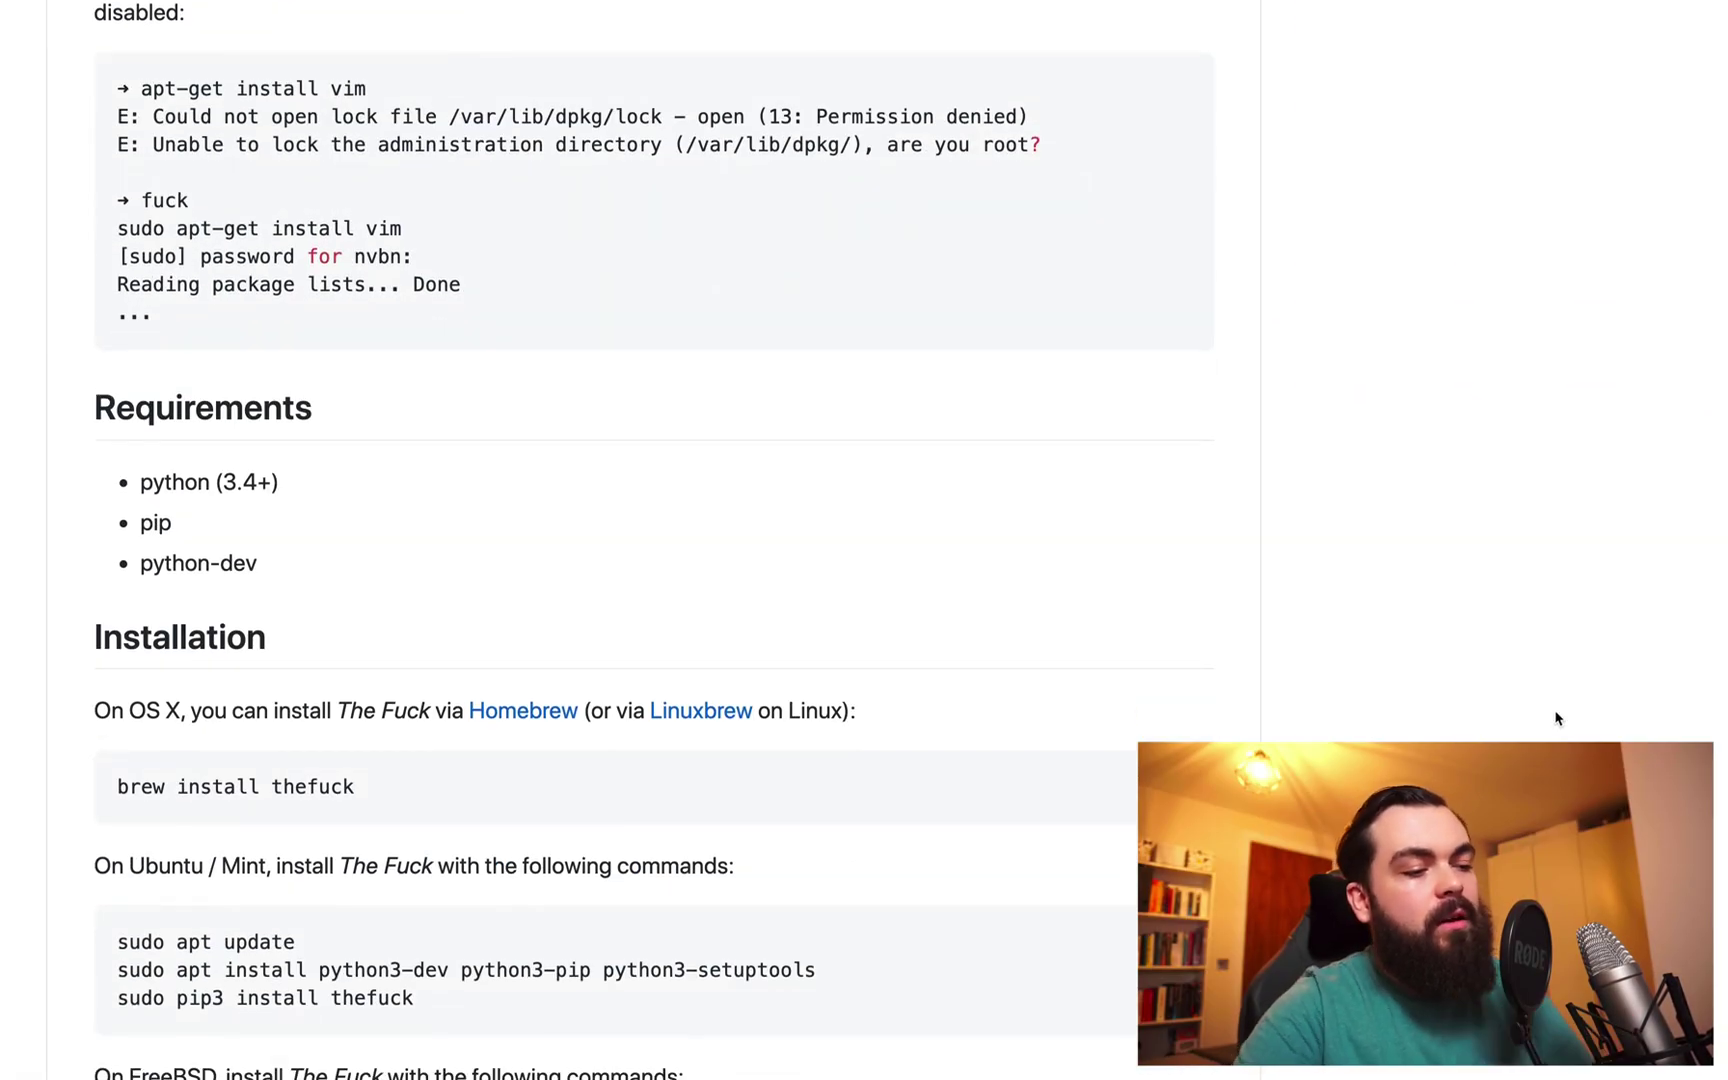
{"action": "scroll", "coordinate": [1557, 719], "scroll_direction": "down", "scroll_amount": 3}
{"action": "scroll", "coordinate": [1556, 718], "scroll_direction": "down", "scroll_amount": 3}
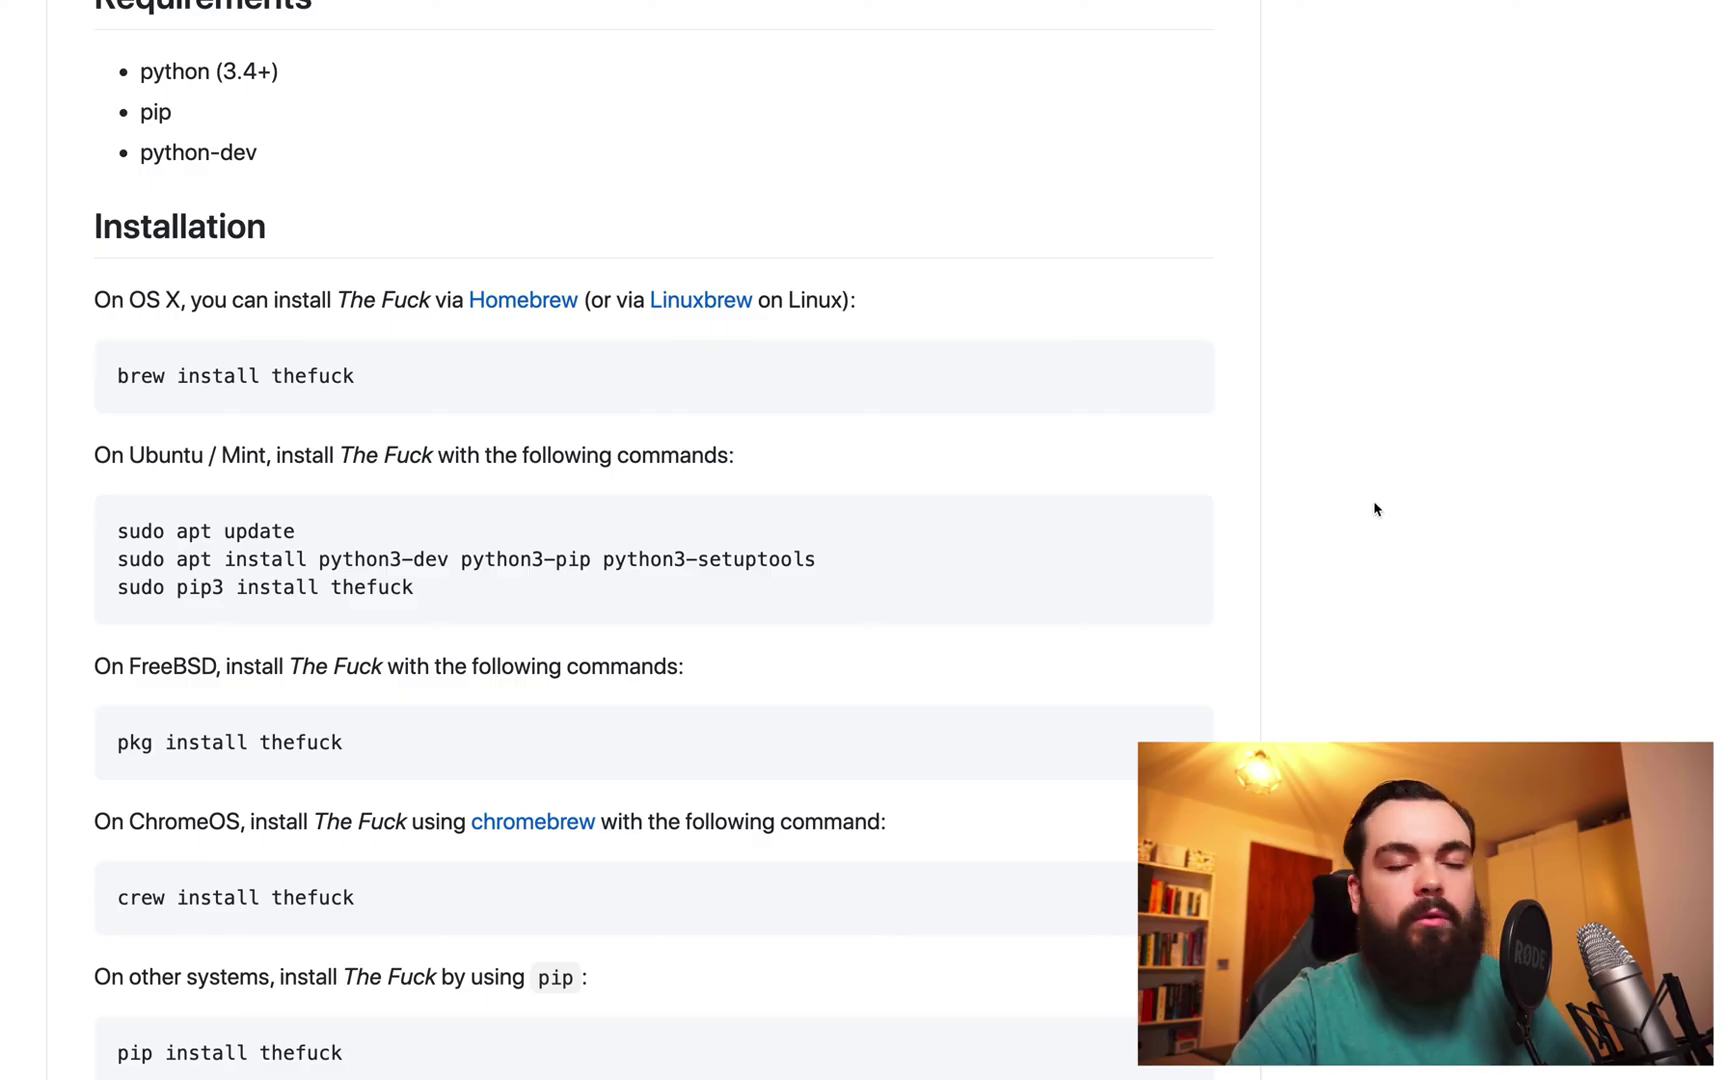
{"action": "scroll", "coordinate": [1375, 508], "scroll_direction": "down", "scroll_amount": 1}
{"action": "scroll", "coordinate": [1375, 508], "scroll_direction": "down", "scroll_amount": 1}
{"action": "scroll", "coordinate": [1374, 507], "scroll_direction": "down", "scroll_amount": 1}
{"action": "scroll", "coordinate": [1375, 508], "scroll_direction": "down", "scroll_amount": 1}
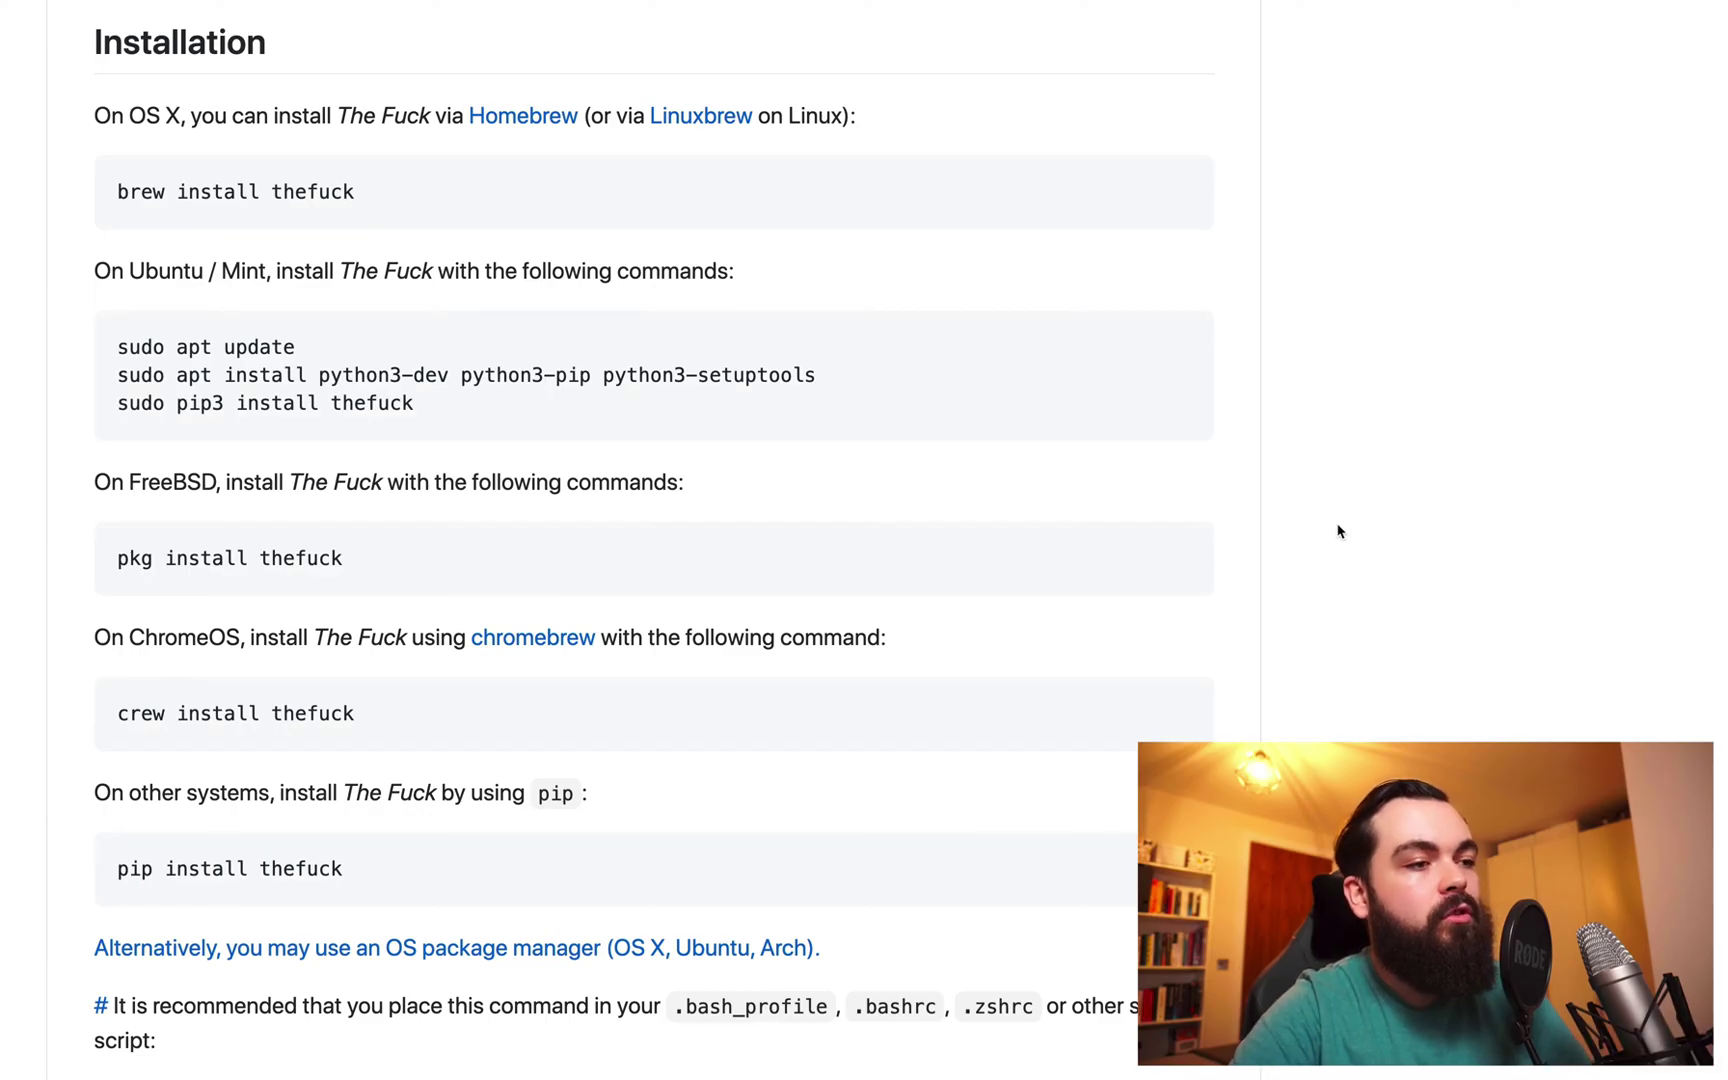
{"action": "scroll", "coordinate": [1325, 534], "scroll_direction": "down", "scroll_amount": 2}
{"action": "scroll", "coordinate": [1324, 534], "scroll_direction": "down", "scroll_amount": 2}
{"action": "scroll", "coordinate": [1324, 533], "scroll_direction": "down", "scroll_amount": 3}
{"action": "scroll", "coordinate": [1324, 533], "scroll_direction": "down", "scroll_amount": 2}
{"action": "scroll", "coordinate": [1325, 534], "scroll_direction": "down", "scroll_amount": 5}
{"action": "scroll", "coordinate": [1325, 534], "scroll_direction": "down", "scroll_amount": 5}
{"action": "scroll", "coordinate": [1324, 533], "scroll_direction": "down", "scroll_amount": 1}
{"action": "scroll", "coordinate": [1324, 534], "scroll_direction": "down", "scroll_amount": 3}
{"action": "scroll", "coordinate": [1325, 533], "scroll_direction": "down", "scroll_amount": 2}
{"action": "scroll", "coordinate": [1325, 533], "scroll_direction": "down", "scroll_amount": 4}
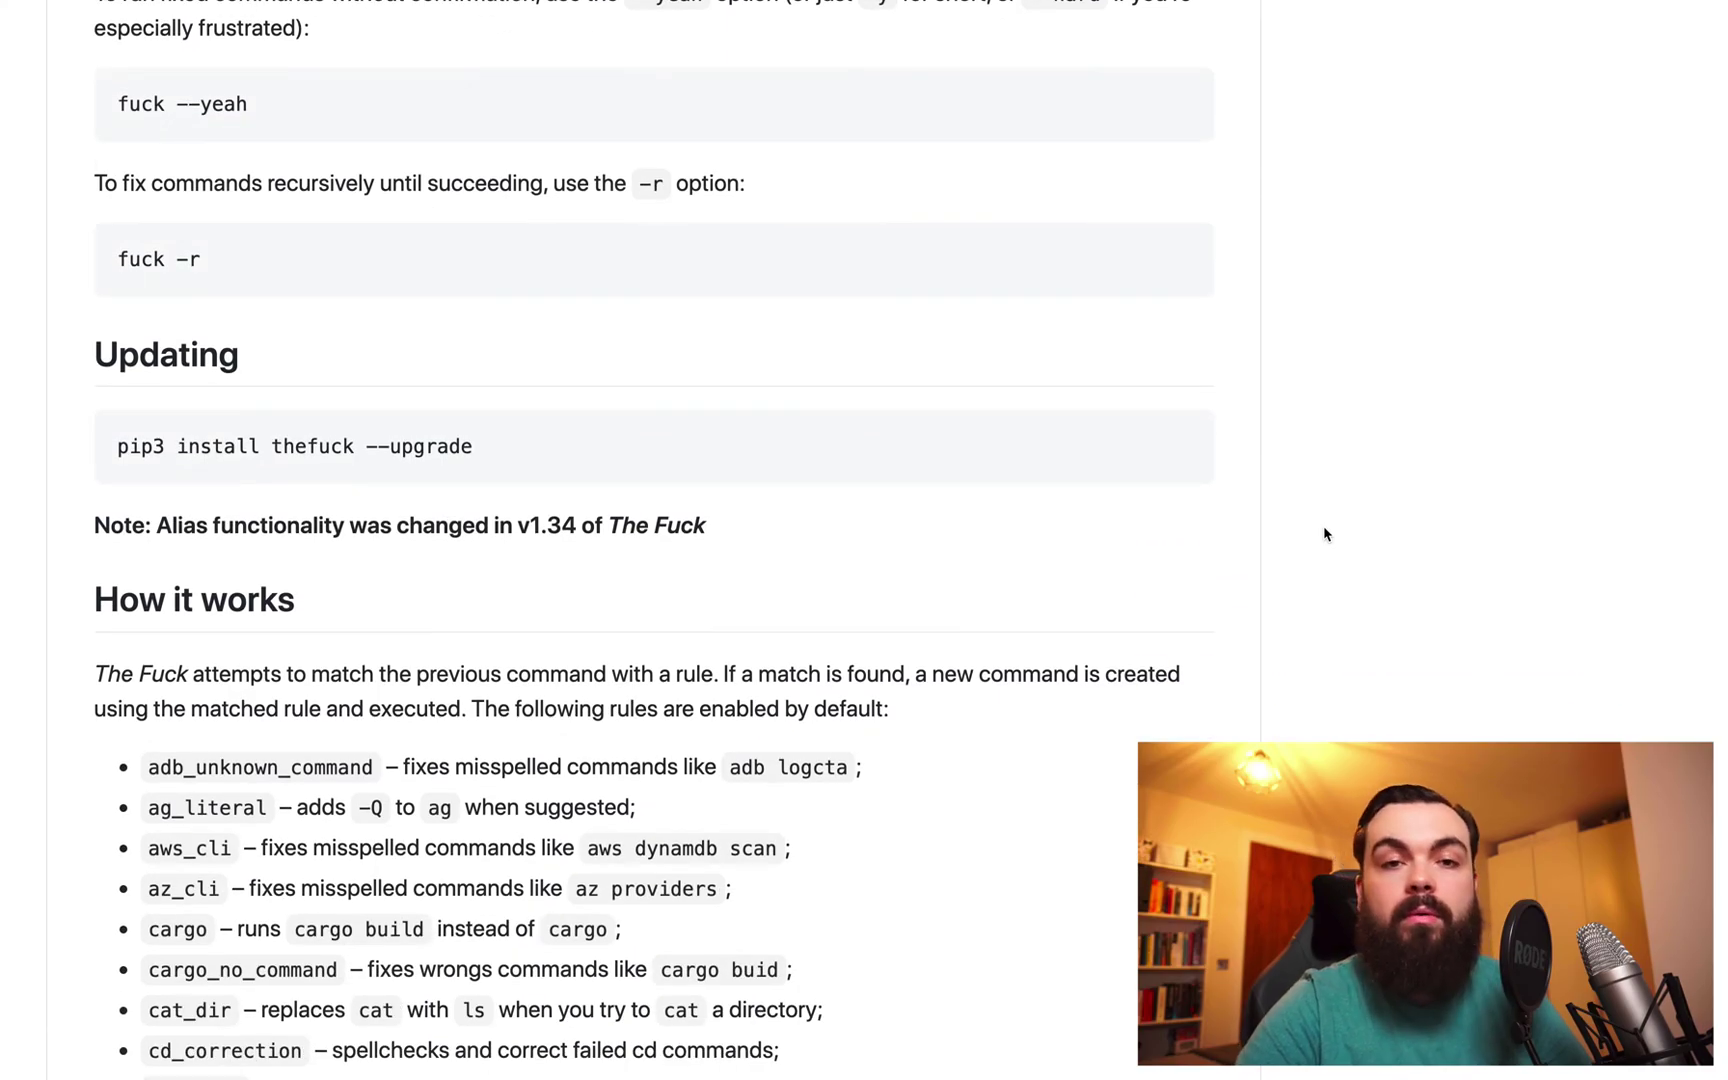
{"action": "scroll", "coordinate": [1323, 534], "scroll_direction": "down", "scroll_amount": 4}
{"action": "scroll", "coordinate": [1324, 534], "scroll_direction": "down", "scroll_amount": 2}
{"action": "scroll", "coordinate": [1324, 534], "scroll_direction": "down", "scroll_amount": 5}
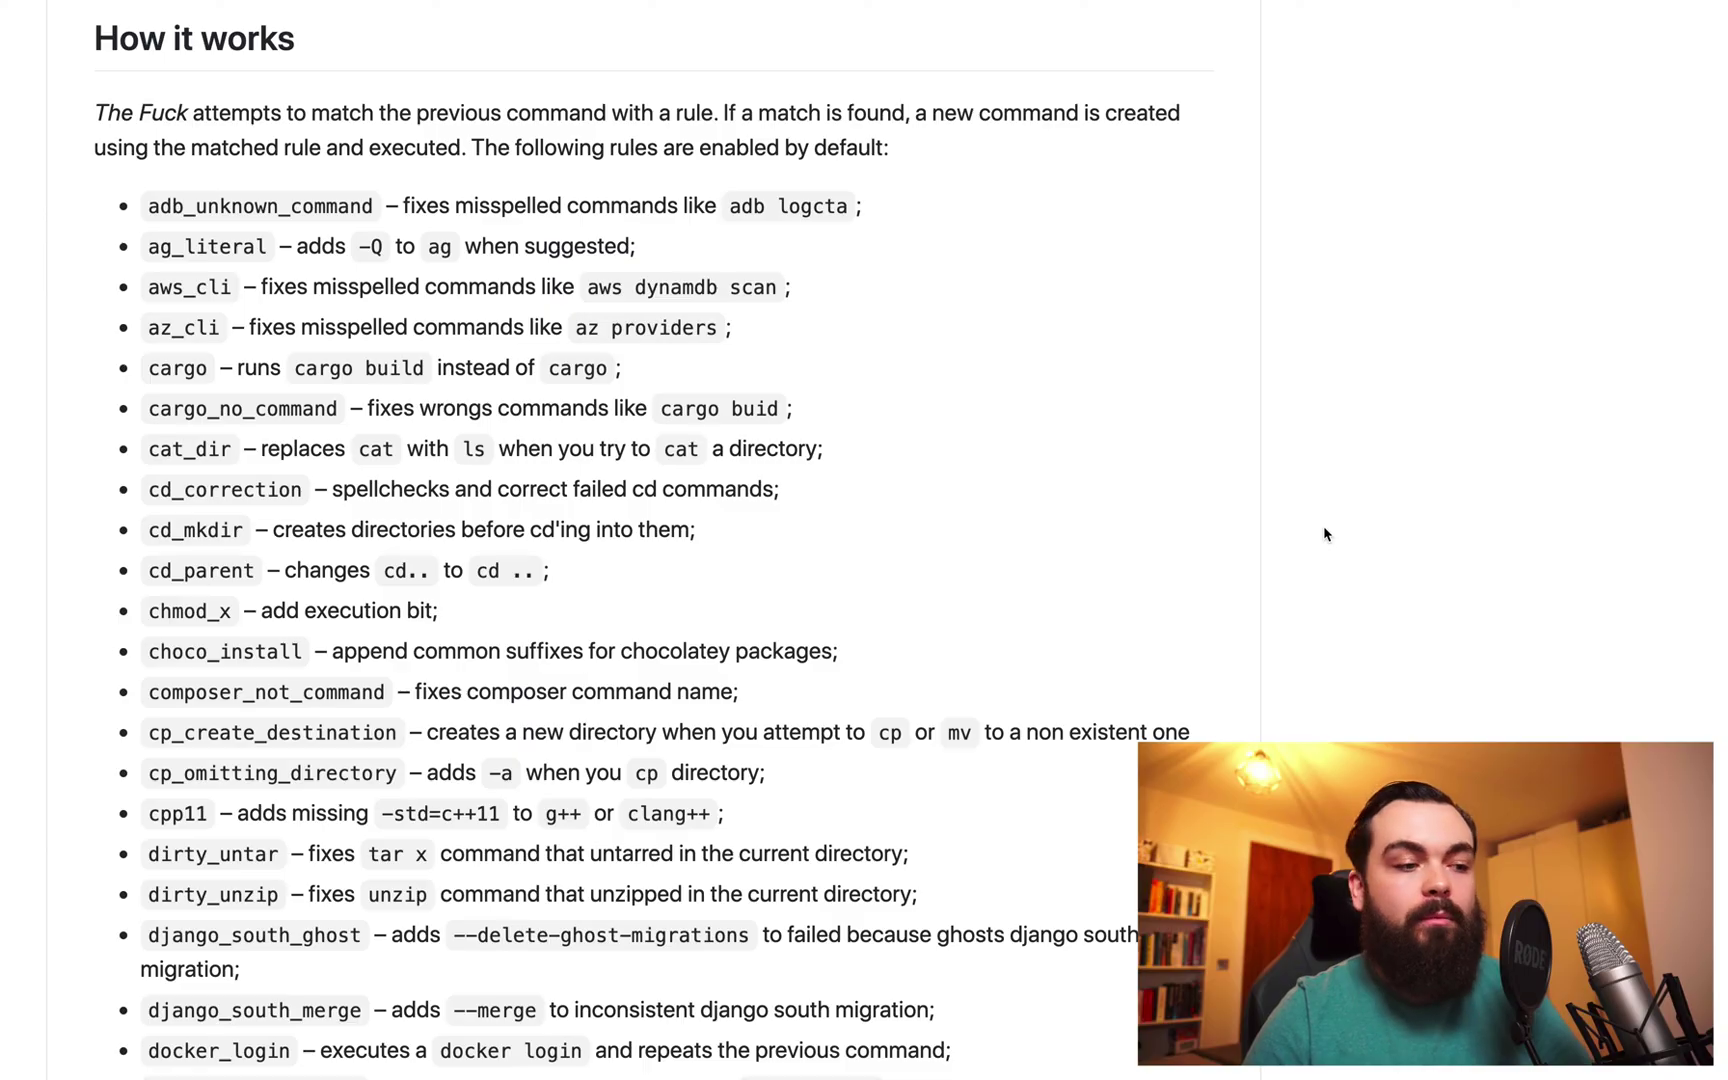
{"action": "scroll", "coordinate": [1325, 534], "scroll_direction": "up", "scroll_amount": 2}
{"action": "scroll", "coordinate": [1324, 534], "scroll_direction": "up", "scroll_amount": 7}
{"action": "scroll", "coordinate": [1324, 533], "scroll_direction": "up", "scroll_amount": 6}
{"action": "scroll", "coordinate": [1325, 534], "scroll_direction": "up", "scroll_amount": 6}
{"action": "scroll", "coordinate": [1325, 534], "scroll_direction": "up", "scroll_amount": 1}
{"action": "scroll", "coordinate": [1325, 533], "scroll_direction": "up", "scroll_amount": 4}
{"action": "scroll", "coordinate": [1325, 534], "scroll_direction": "up", "scroll_amount": 6}
{"action": "scroll", "coordinate": [1324, 534], "scroll_direction": "up", "scroll_amount": 6}
{"action": "scroll", "coordinate": [1324, 534], "scroll_direction": "up", "scroll_amount": 1}
{"action": "scroll", "coordinate": [1324, 534], "scroll_direction": "down", "scroll_amount": 4}
{"action": "scroll", "coordinate": [1324, 533], "scroll_direction": "down", "scroll_amount": 1}
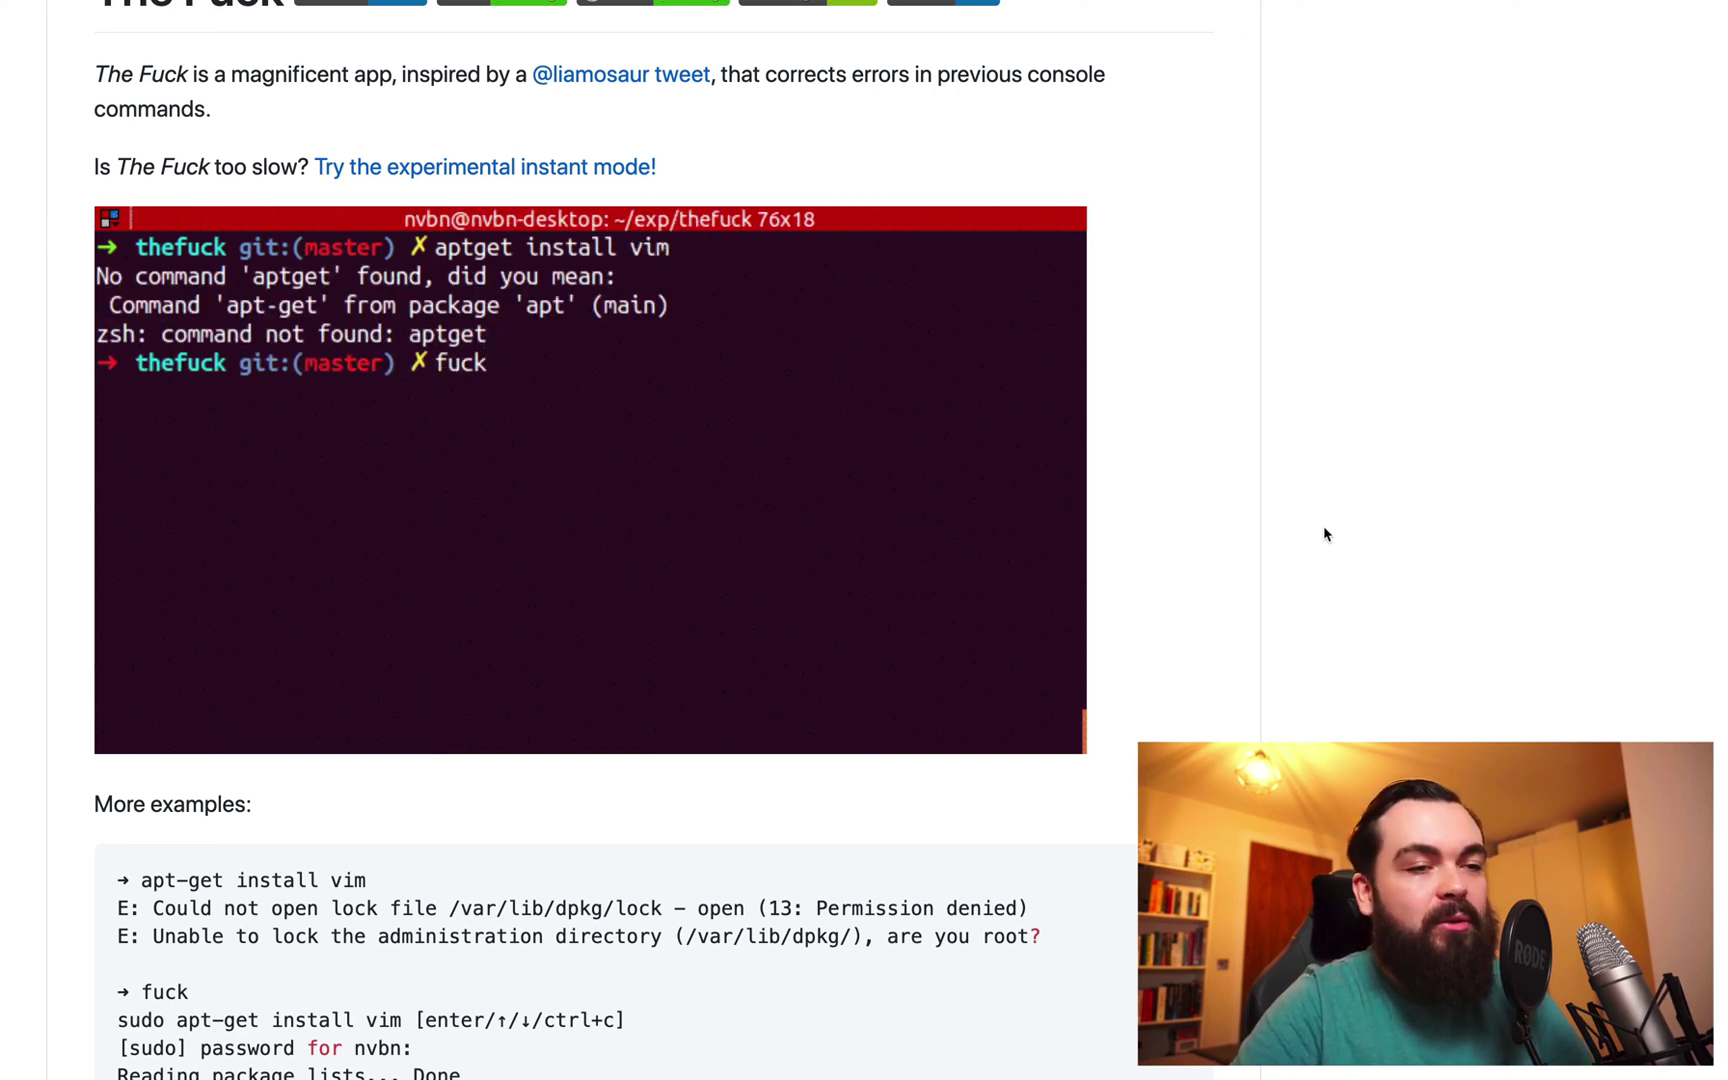
{"action": "scroll", "coordinate": [1324, 533], "scroll_direction": "up", "scroll_amount": 1}
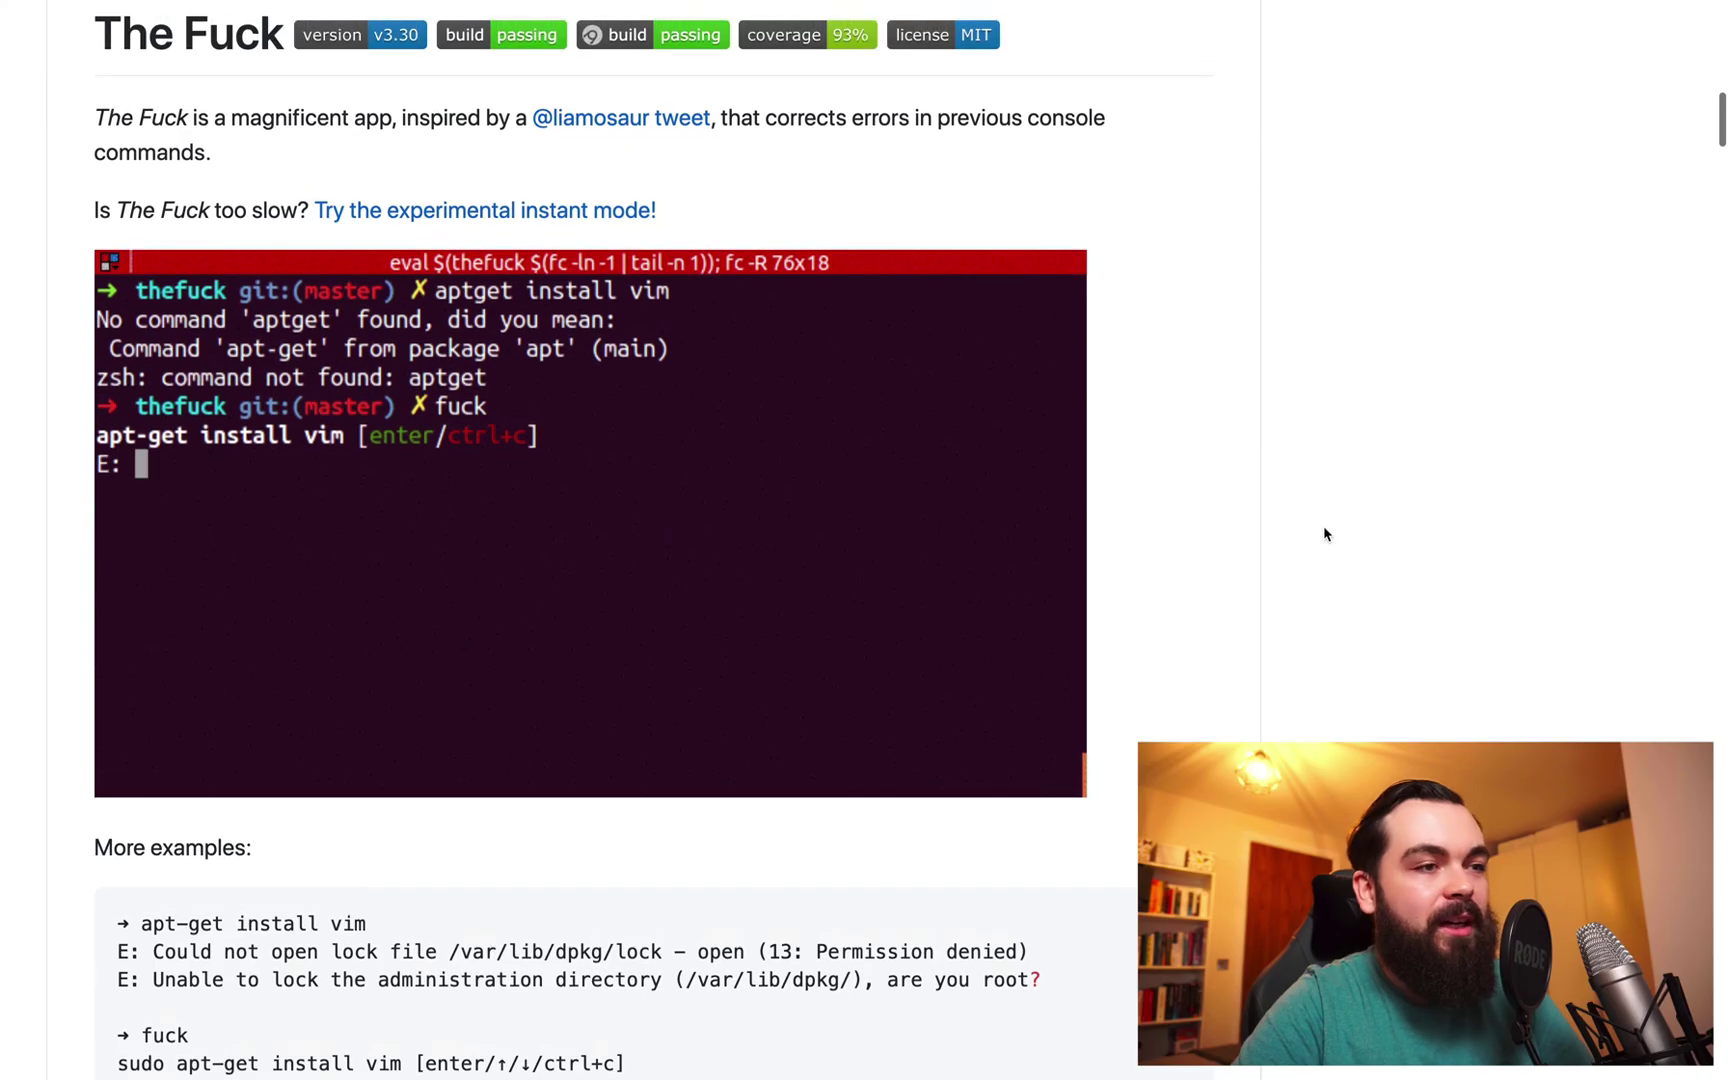